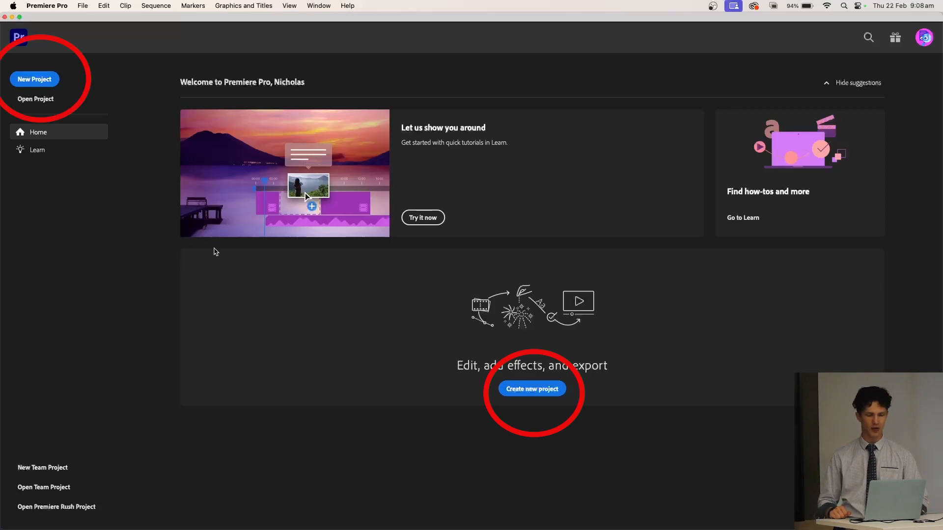
Start a new project named "Premiere Pro Tutorial" and set its location to the Yr 11 Media 2024/Class Videos folder on the Desktop.
{"action": "left_click", "coordinate": [48, 81]}
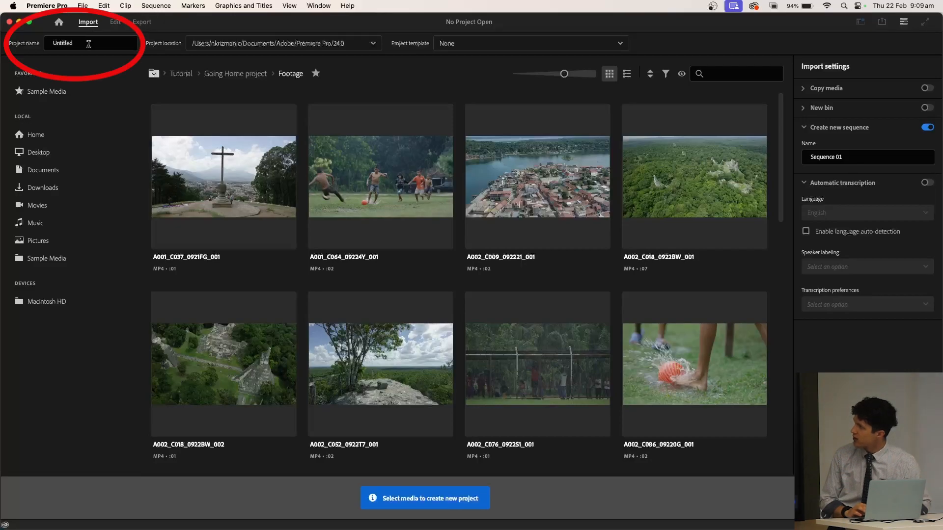
{"action": "double_click", "coordinate": [88, 43]}
{"action": "type", "text": "Premiere Pro Tutorial"}
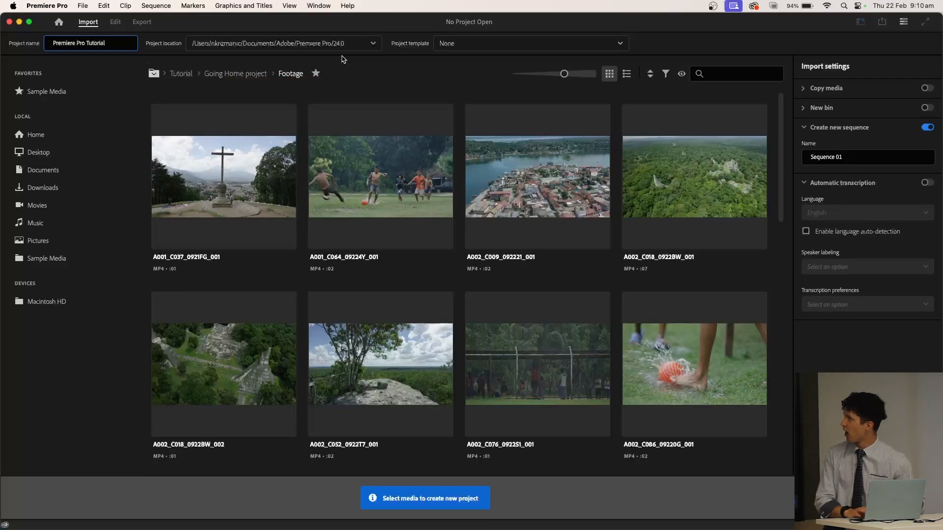
{"action": "left_click", "coordinate": [369, 47]}
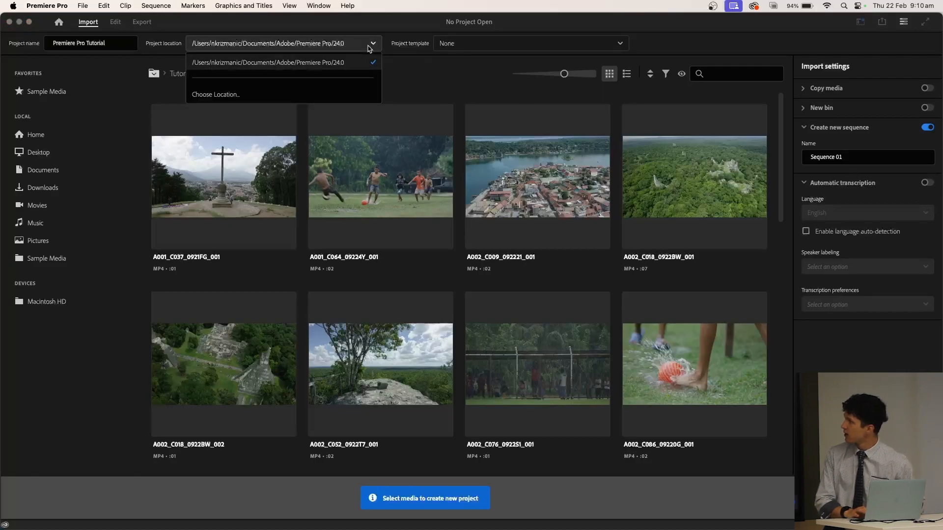
{"action": "left_click", "coordinate": [221, 94]}
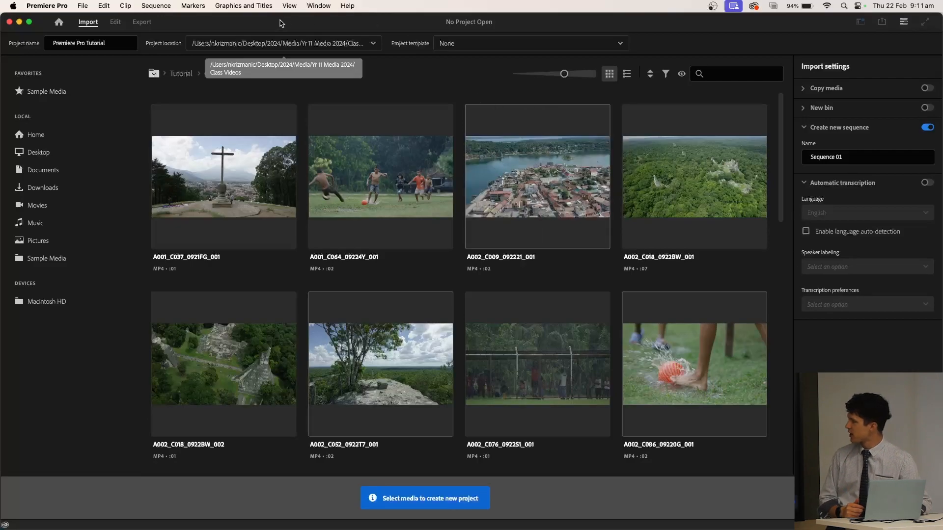
Browse from the Desktop through the 2023 and Media folders to the Yr 12 Media class recordings folder "Monday 27th February".
{"action": "left_click", "coordinate": [56, 156]}
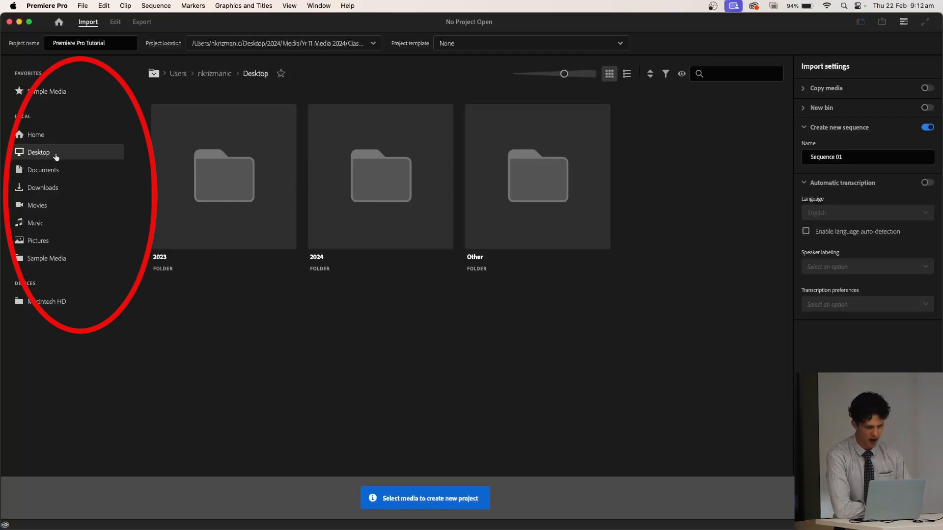
{"action": "left_click", "coordinate": [344, 193]}
{"action": "double_click", "coordinate": [256, 192]}
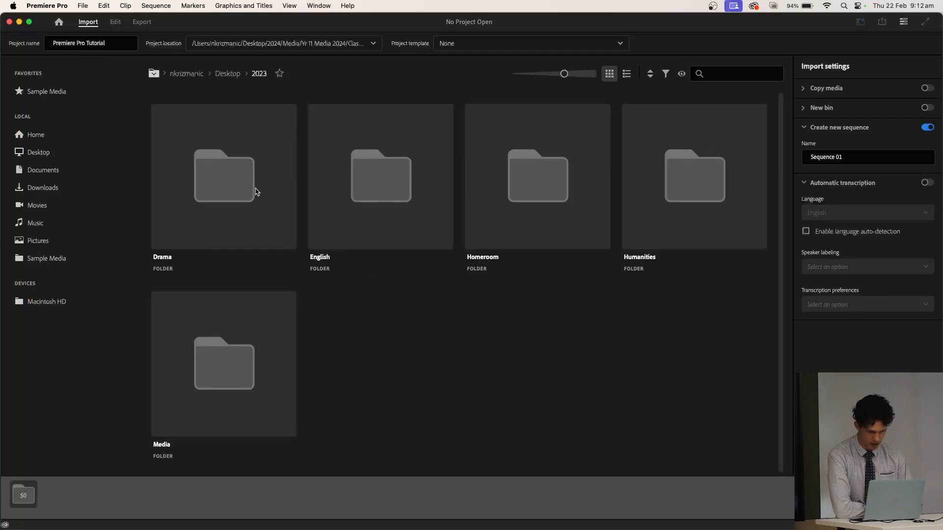
{"action": "double_click", "coordinate": [253, 370]}
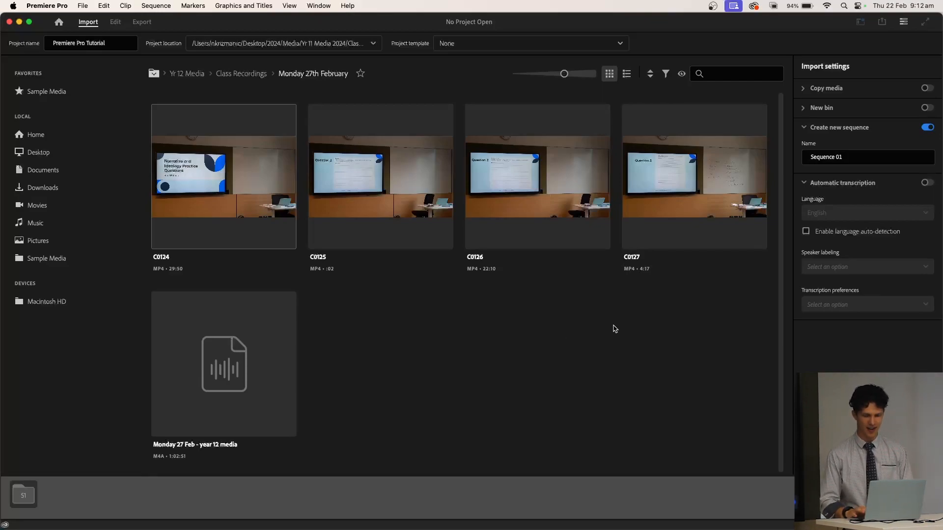
Select videos C0124 to C0127 and the audio file "Monday 27 Feb - year 12 media", and create the project with them.
{"action": "left_click", "coordinate": [686, 245]}
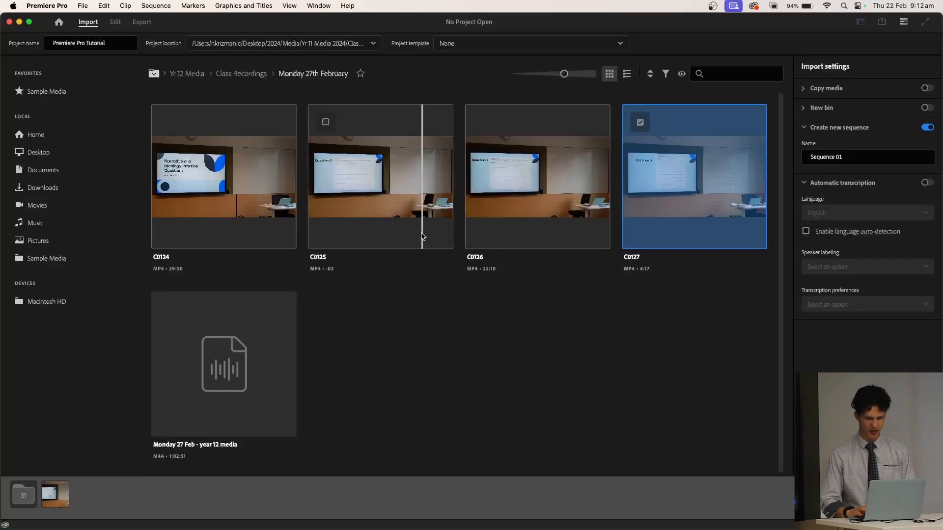
{"action": "left_click", "coordinate": [289, 196], "text": "shift"}
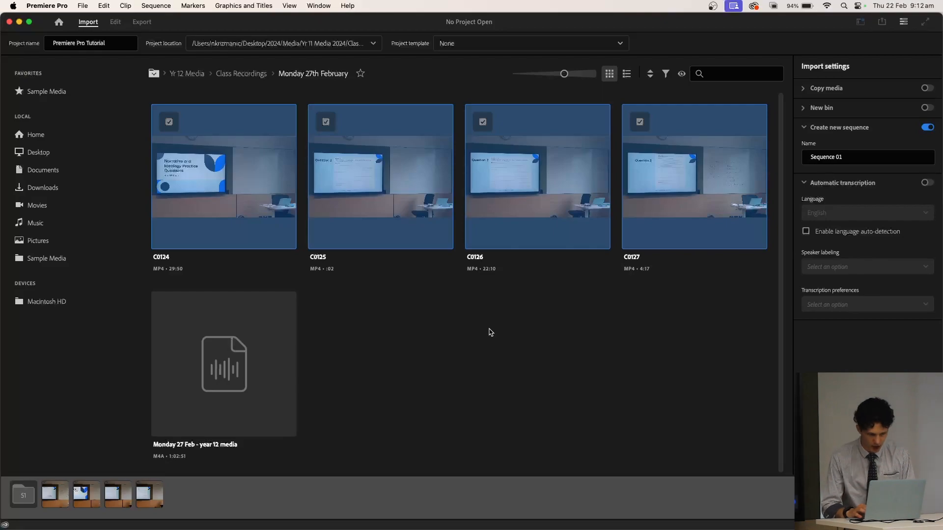
{"action": "left_click", "coordinate": [234, 381]}
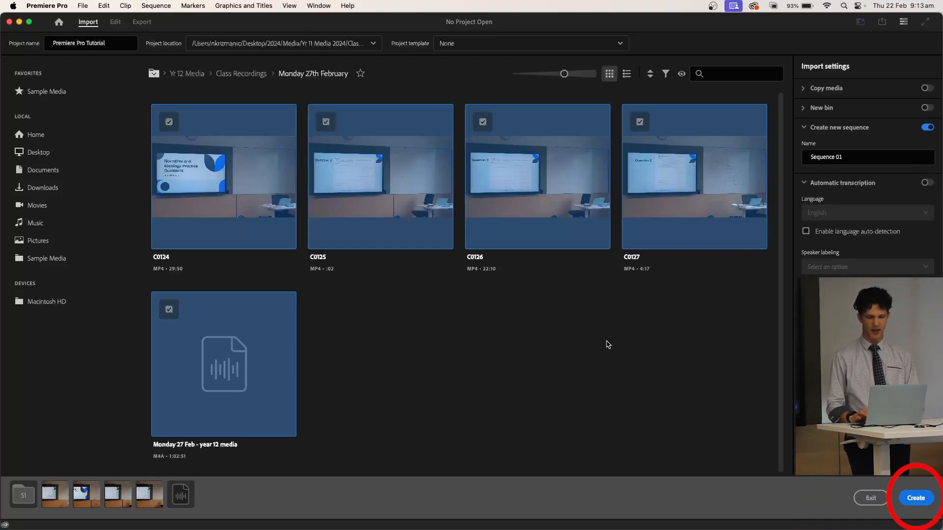
{"action": "left_click", "coordinate": [909, 500]}
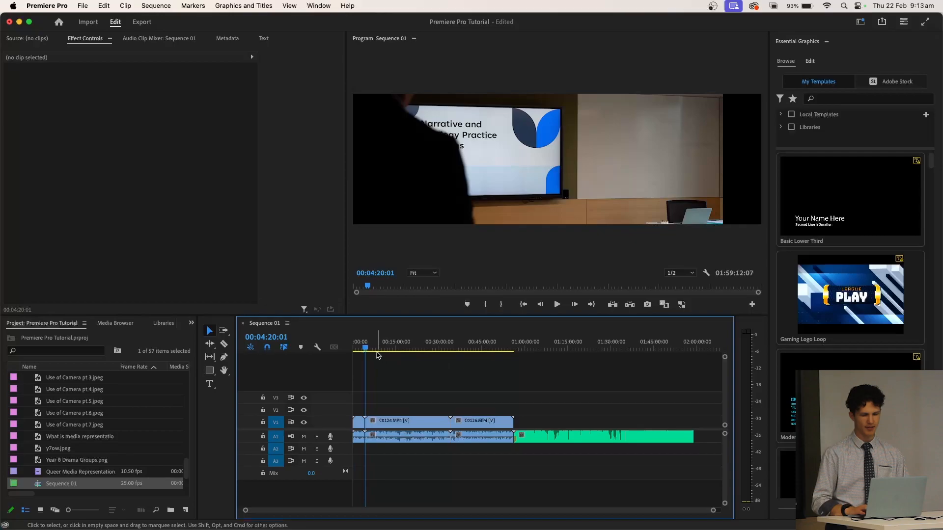
Return the playhead to the start of Sequence 01 and switch to the Assembly workspace.
{"action": "left_click_drag", "start_coordinate": [370, 351], "coordinate": [350, 348]}
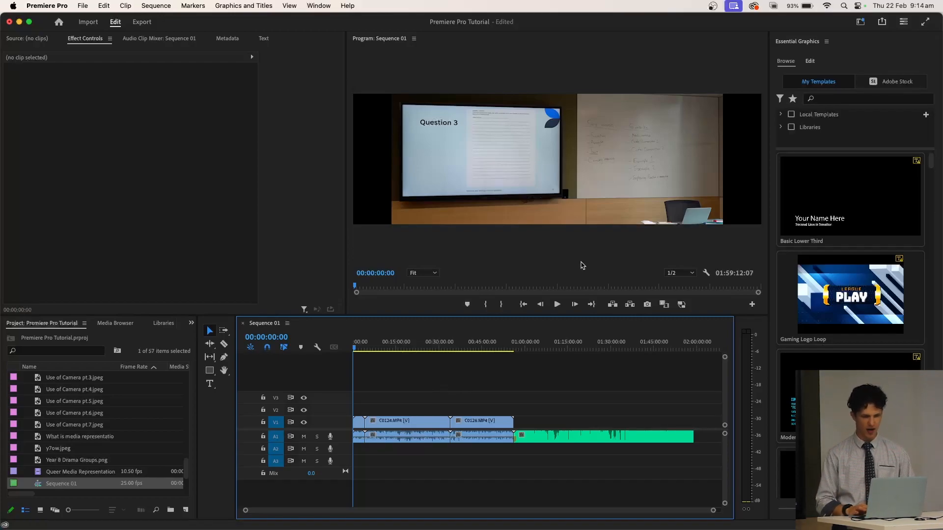
{"action": "left_click", "coordinate": [319, 6]}
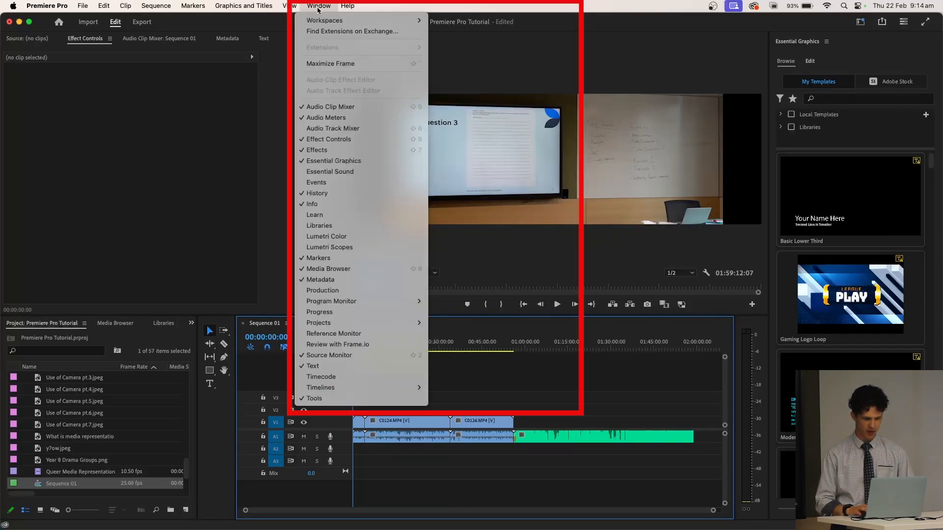
{"action": "mouse_move", "coordinate": [326, 22]}
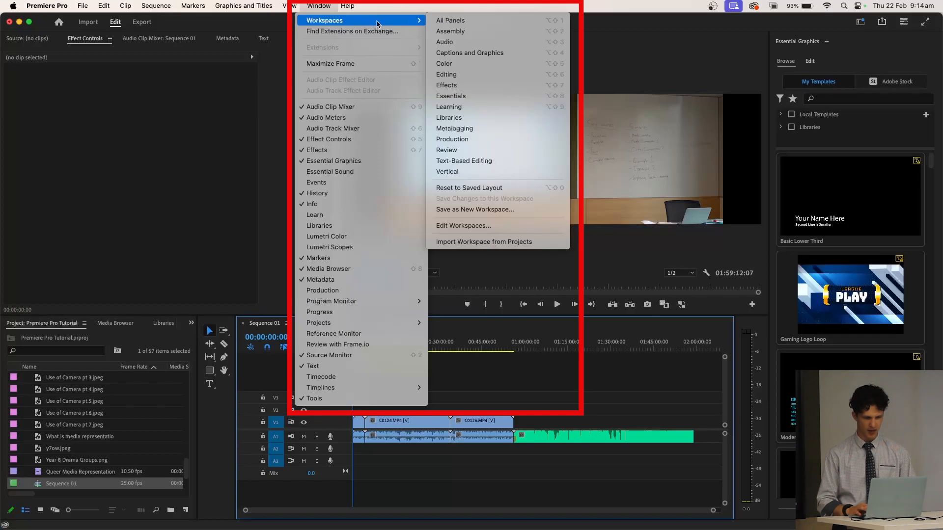
{"action": "left_click", "coordinate": [448, 33]}
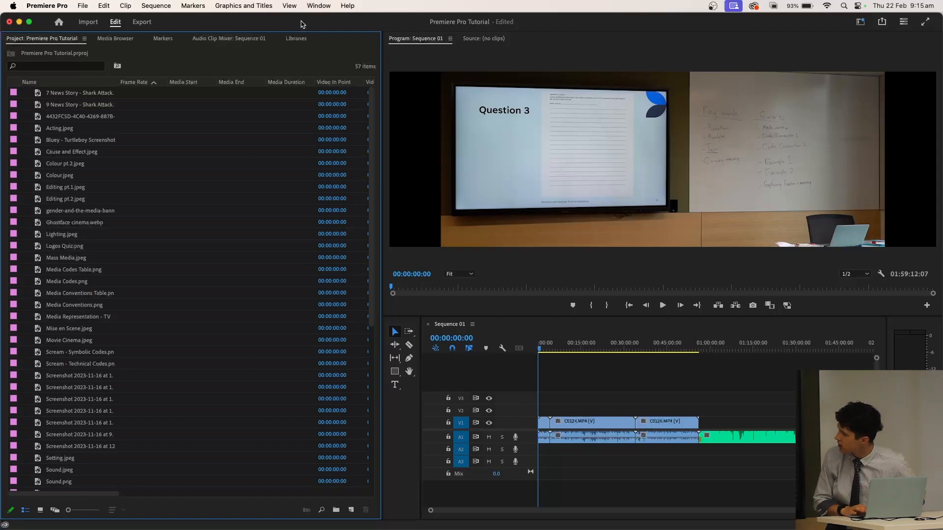
Clear all clips from the Sequence 01 timeline and place C0124.MP4 at its start on tracks V1 and A1.
{"action": "scroll", "coordinate": [183, 239], "scroll_direction": "down", "scroll_amount": 5}
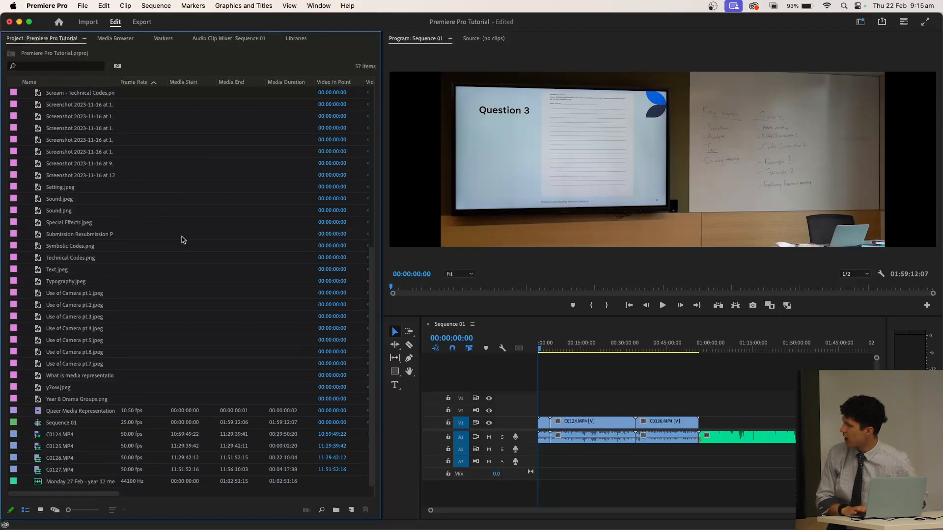
{"action": "left_click", "coordinate": [644, 491]}
{"action": "left_click_drag", "start_coordinate": [772, 459], "coordinate": [516, 243]}
{"action": "left_click_drag", "start_coordinate": [414, 248], "coordinate": [412, 251]}
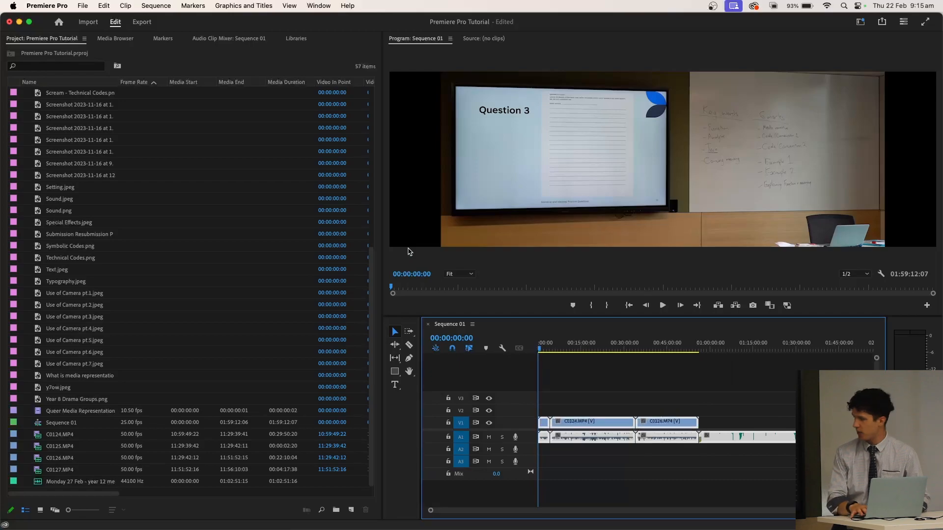
{"action": "key", "text": "Delete"}
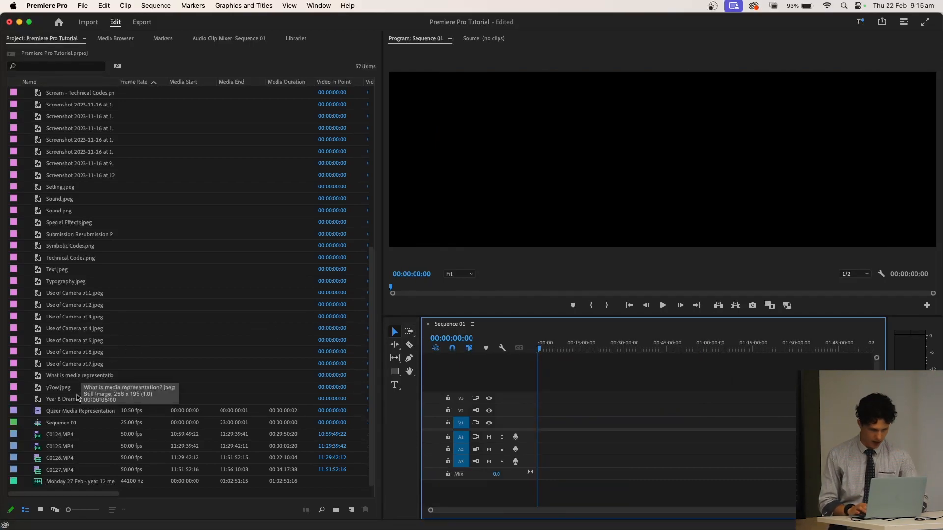
{"action": "left_click", "coordinate": [72, 436]}
{"action": "left_click_drag", "start_coordinate": [72, 435], "coordinate": [538, 433]}
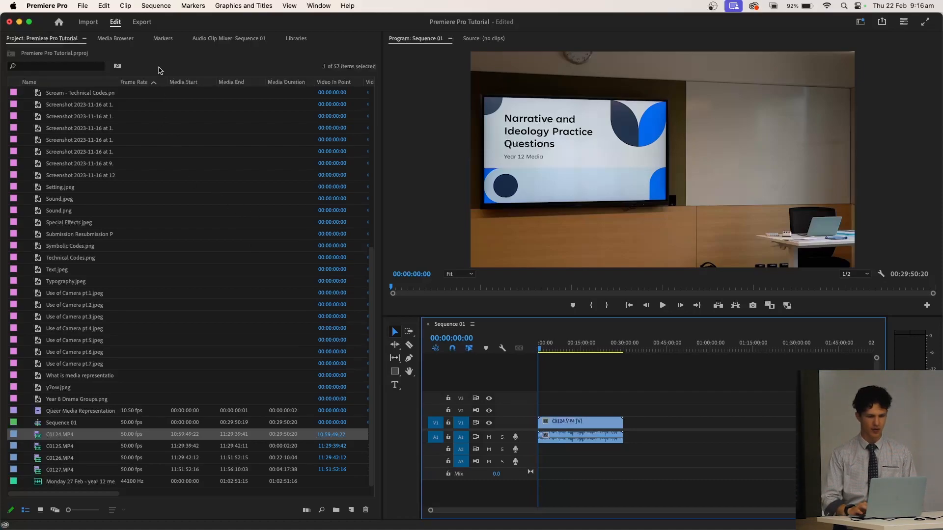
Review the frame size, timebase and preview options in the sequence settings and accept them.
{"action": "left_click", "coordinate": [166, 11]}
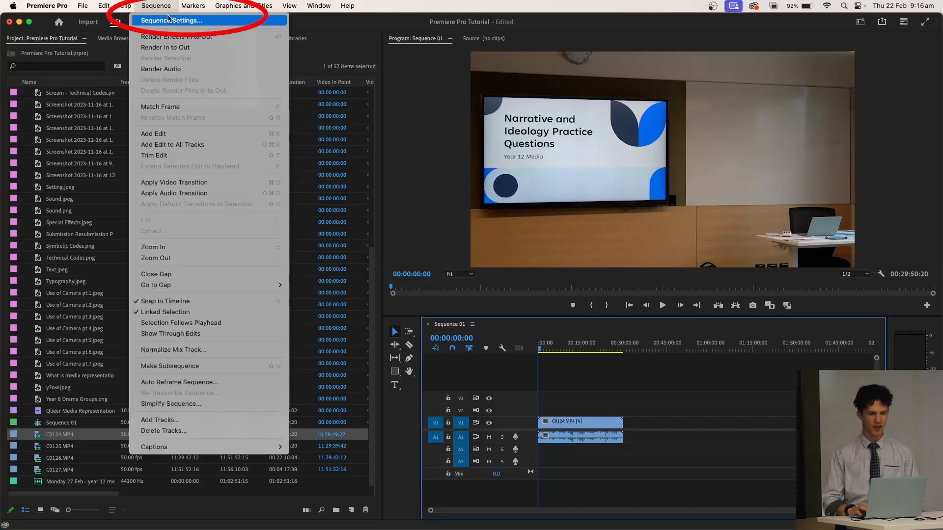
{"action": "left_click", "coordinate": [168, 23]}
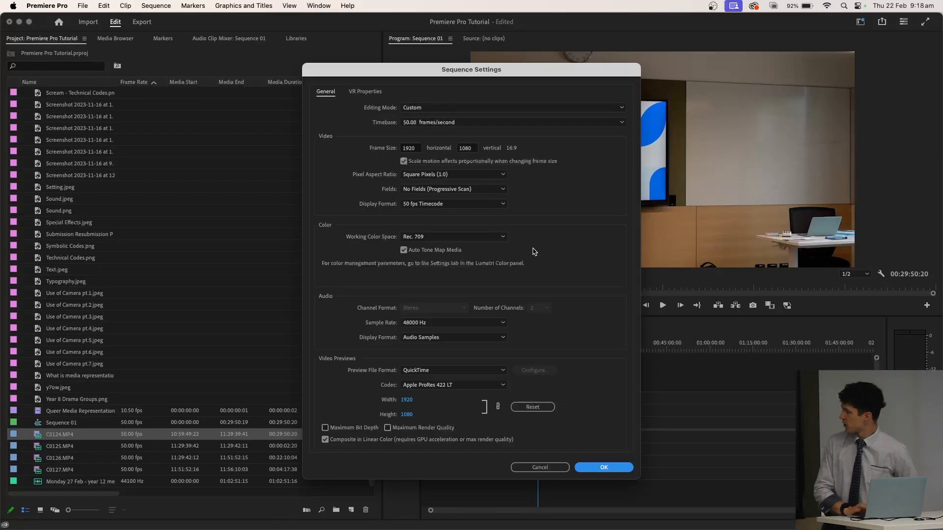
{"action": "left_click", "coordinate": [587, 465]}
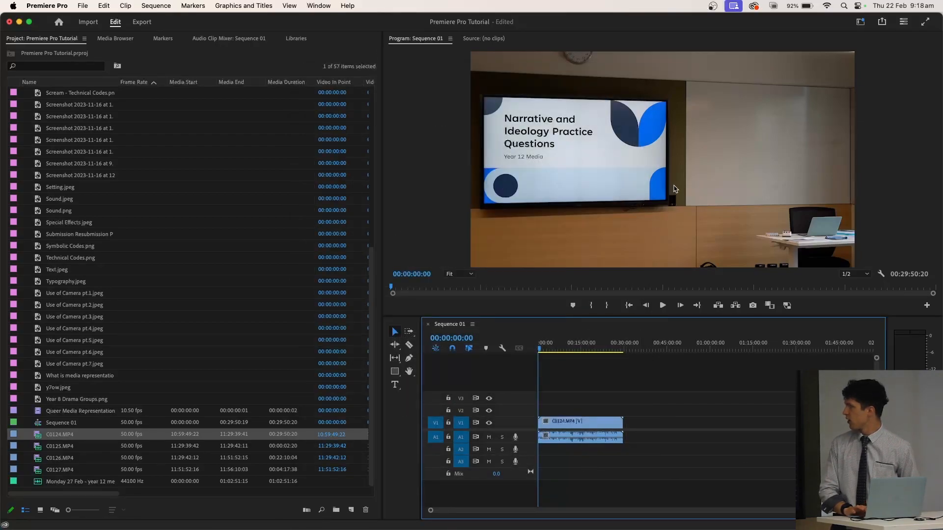
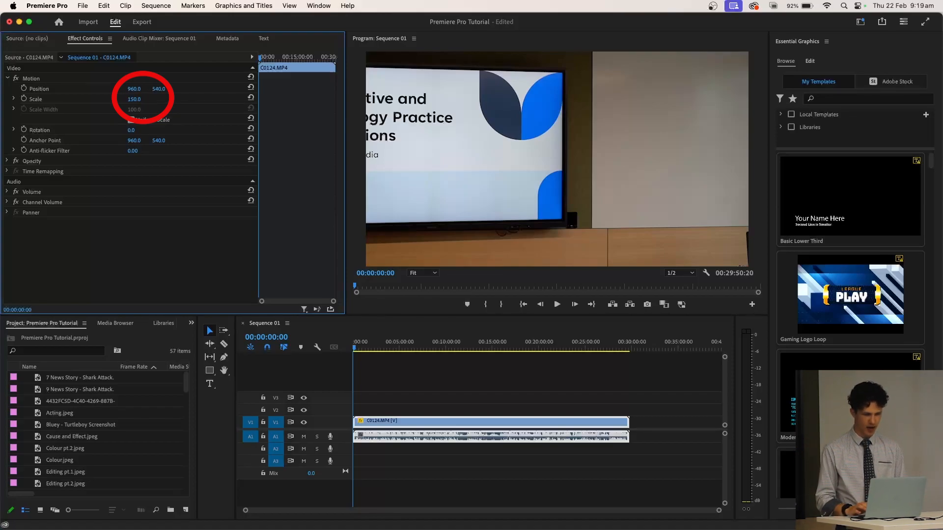
Set the C0124.MP4 clip's scale to 100 and move the playhead to 00:01:22:21.
{"action": "mouse_move", "coordinate": [134, 99]}
{"action": "left_mouse_down"}
{"action": "mouse_move", "coordinate": [98, 99]}
{"action": "mouse_move", "coordinate": [109, 99]}
{"action": "left_mouse_up"}
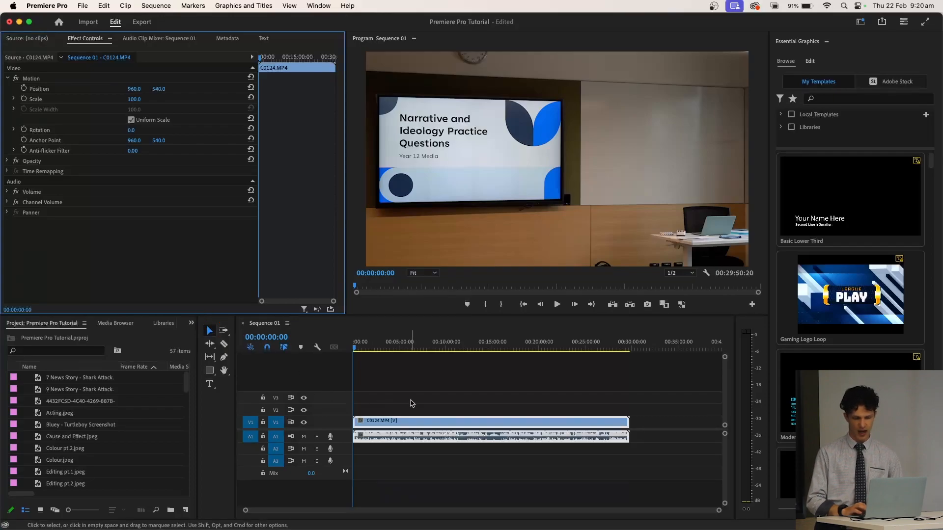
{"action": "mouse_move", "coordinate": [406, 424]}
{"action": "left_mouse_down"}
{"action": "mouse_move", "coordinate": [491, 426]}
{"action": "mouse_move", "coordinate": [392, 429]}
{"action": "left_mouse_up"}
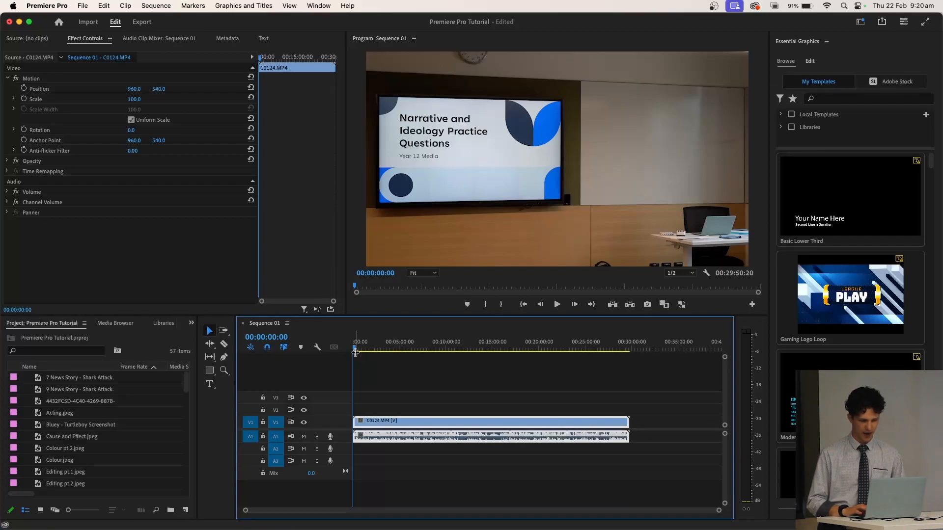
{"action": "left_click_drag", "start_coordinate": [355, 351], "coordinate": [365, 353]}
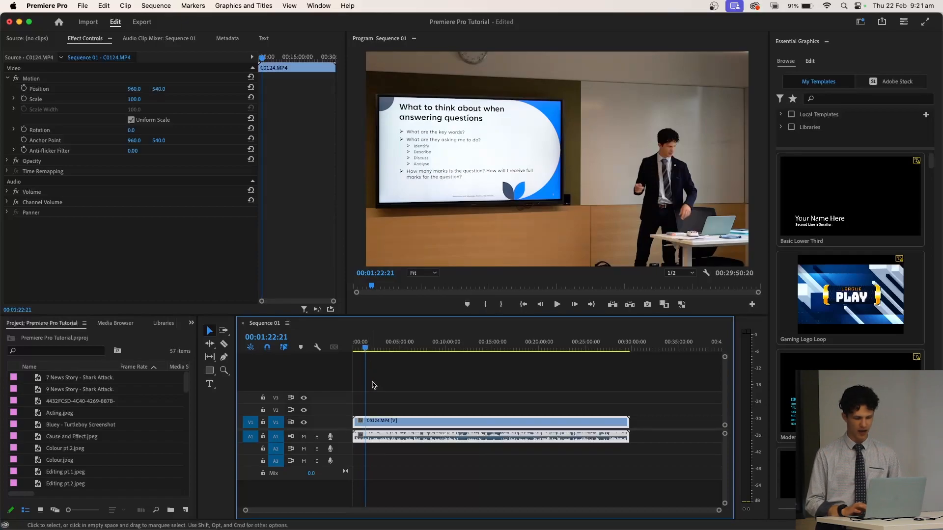
Split the C0124.MP4 clip at about 00:09:28:23 with the Razor tool.
{"action": "scroll", "coordinate": [398, 411], "scroll_direction": "up", "scroll_amount": 5}
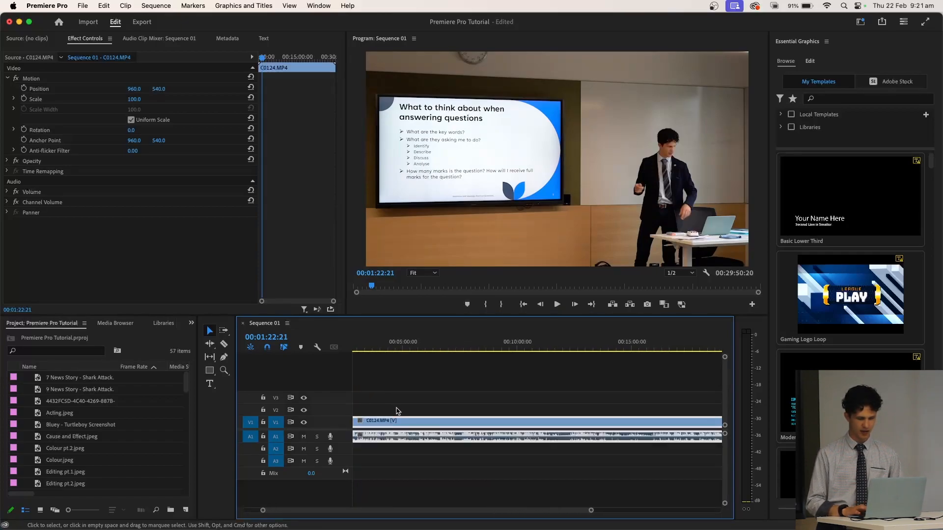
{"action": "left_click", "coordinate": [224, 344]}
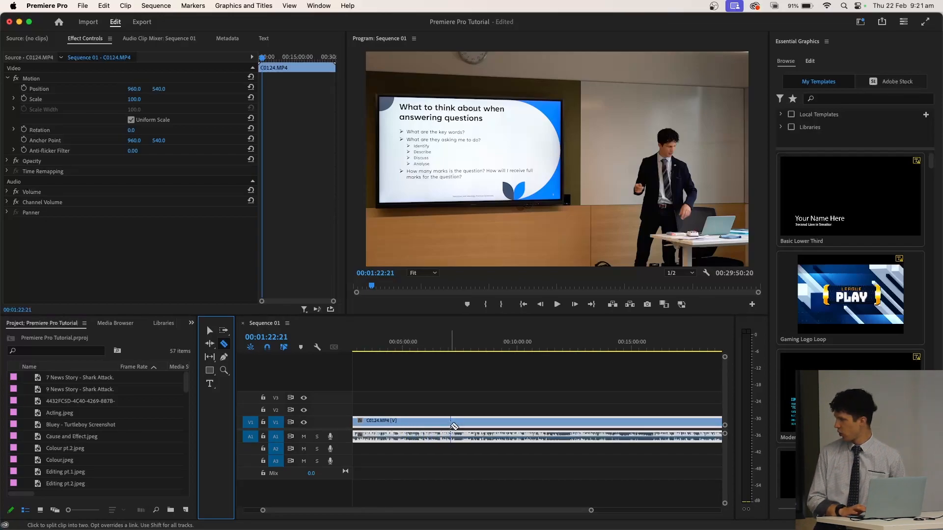
{"action": "left_click", "coordinate": [505, 425]}
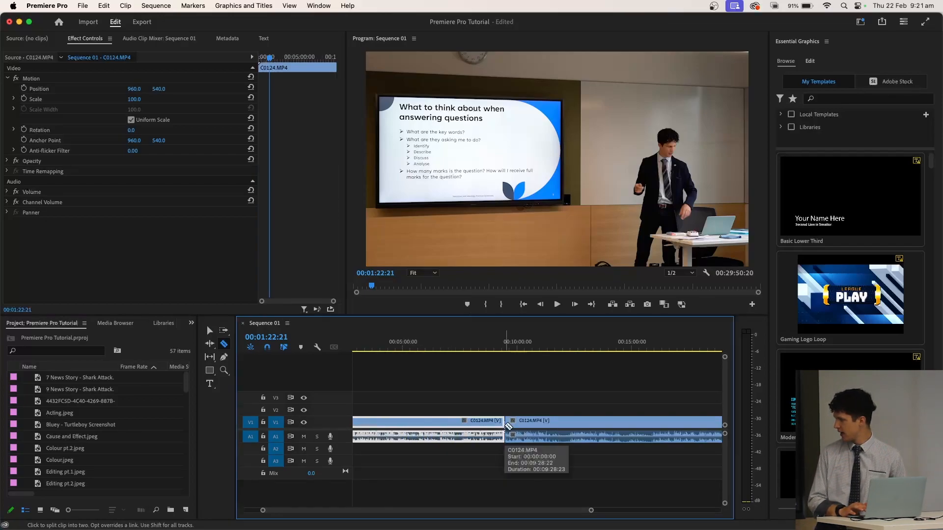
Move the second section of C0124.MP4 later in the timeline, to start at about 00:10:55, leaving a gap after the first section.
{"action": "key", "text": "v"}
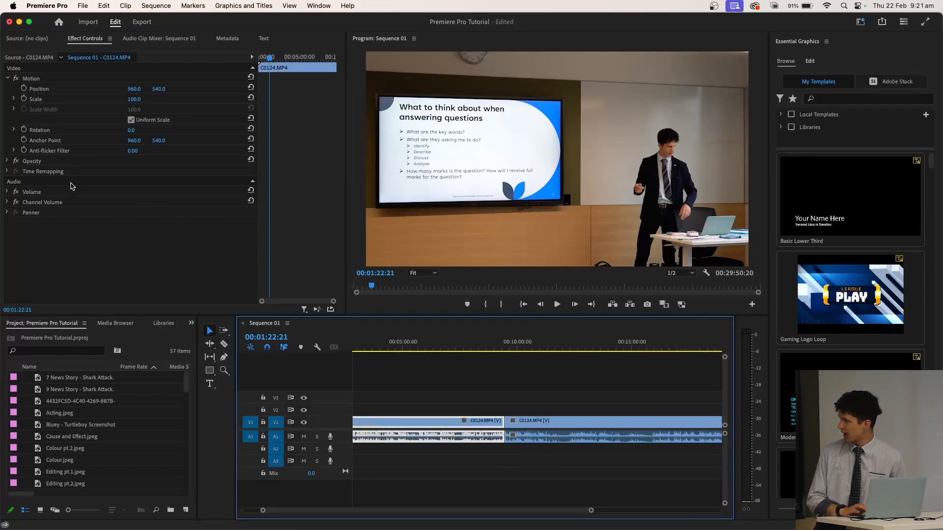
{"action": "left_click", "coordinate": [206, 332]}
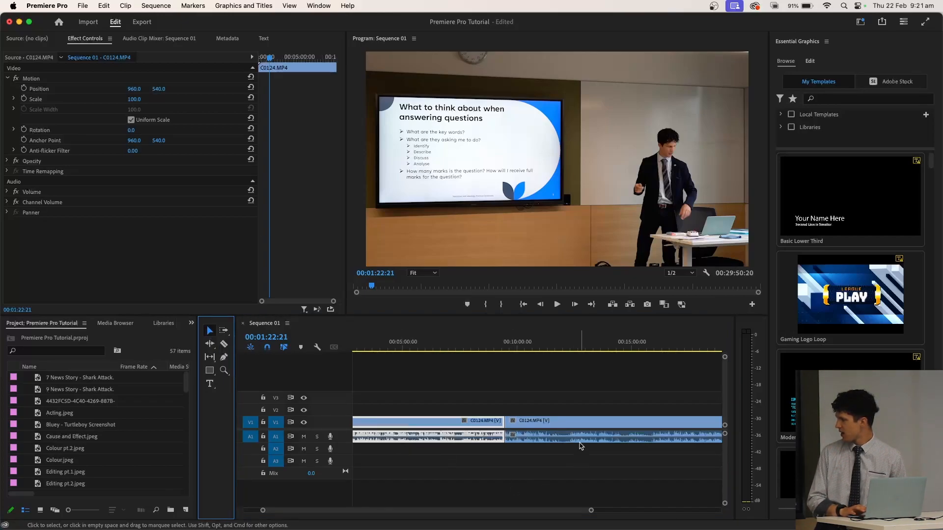
{"action": "left_click_drag", "start_coordinate": [582, 435], "coordinate": [614, 444]}
Delete the first section of C0124.MP4, before the gap, from the timeline.
{"action": "left_click", "coordinate": [224, 343]}
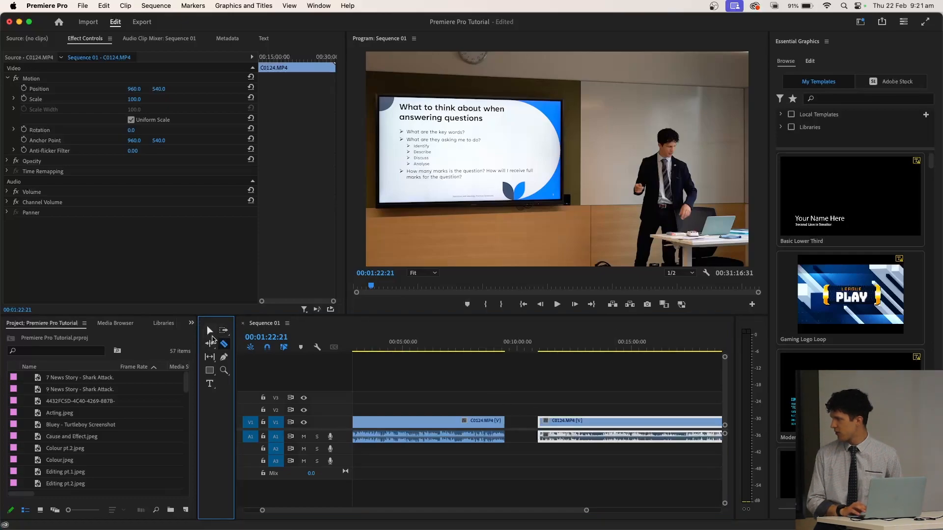
{"action": "left_click", "coordinate": [211, 333]}
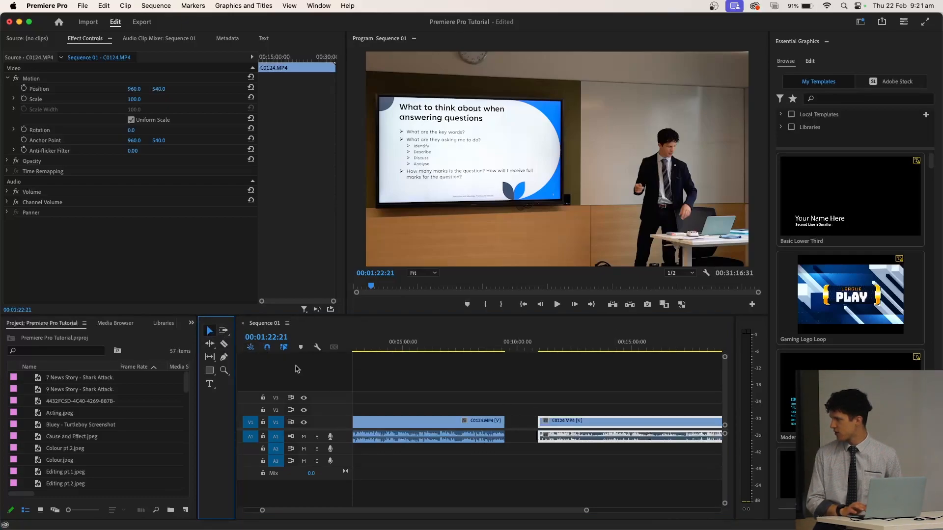
{"action": "left_click", "coordinate": [400, 422]}
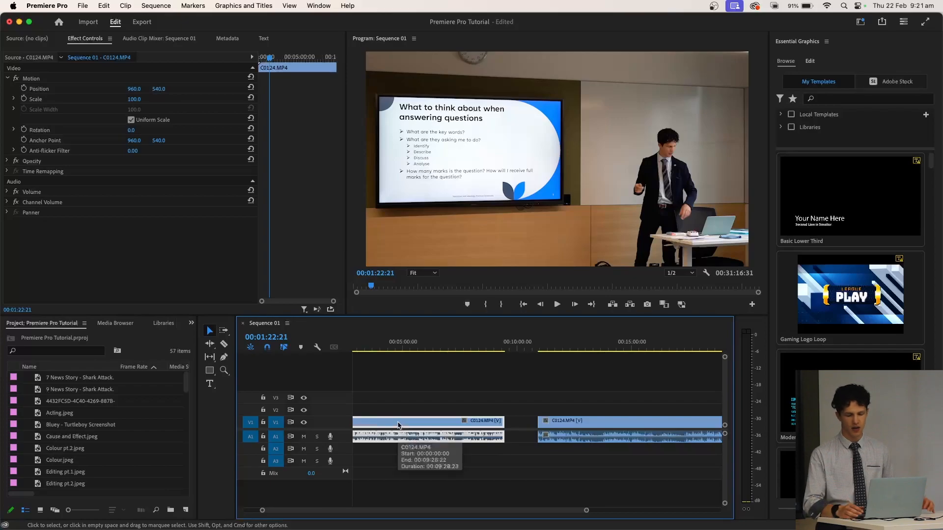
{"action": "key", "text": "Delete"}
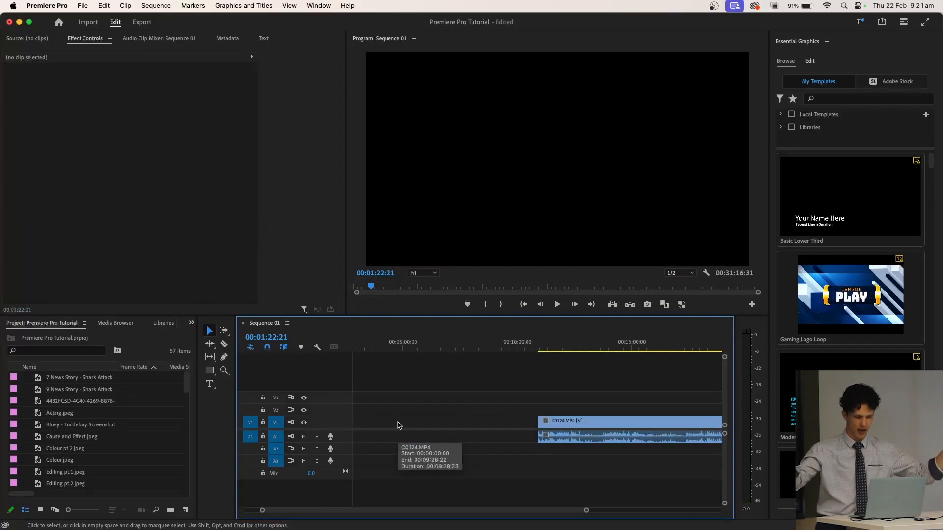
Ripple delete the empty gap before the remaining C0124.MP4 section so the clip starts at 00:00:00:00.
{"action": "left_click", "coordinate": [398, 425]}
{"action": "key", "text": "Delete"}
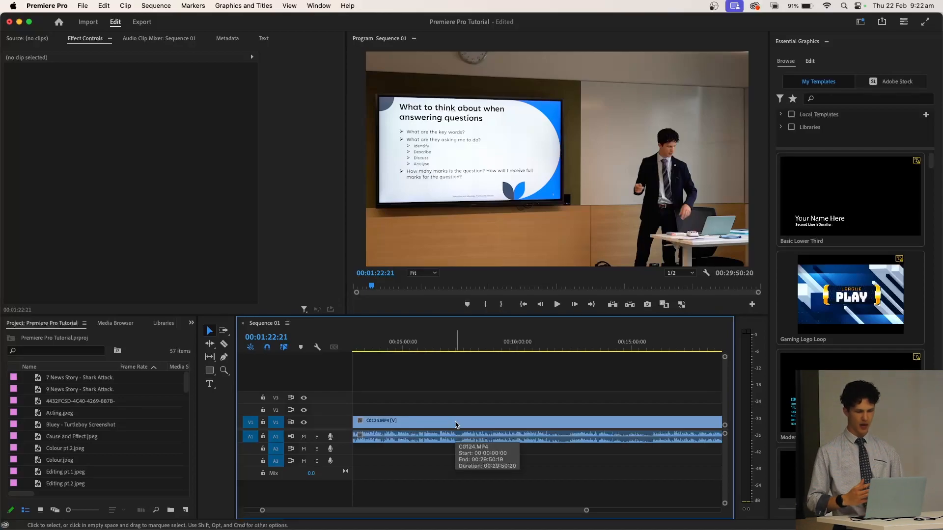
Add the text "Insert Text Here" below the presentation screen in the frame at 00:13:18:42 with the Type tool.
{"action": "left_click", "coordinate": [209, 388]}
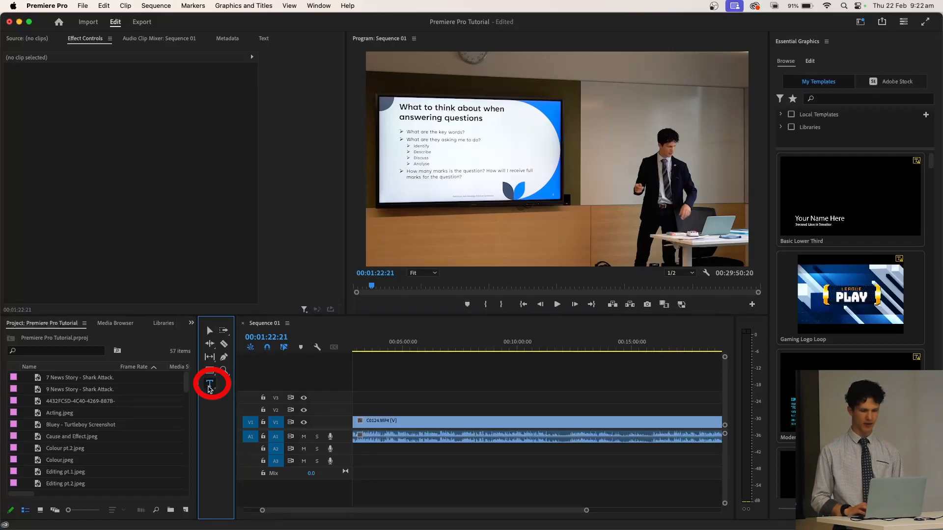
{"action": "left_click", "coordinate": [443, 345]}
{"action": "left_click_drag", "start_coordinate": [443, 345], "coordinate": [594, 347]}
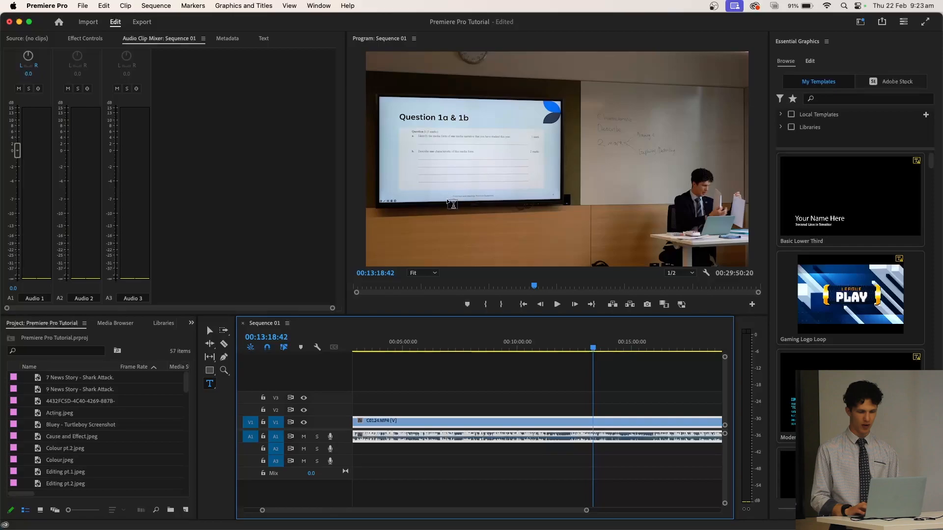
{"action": "left_click", "coordinate": [382, 221]}
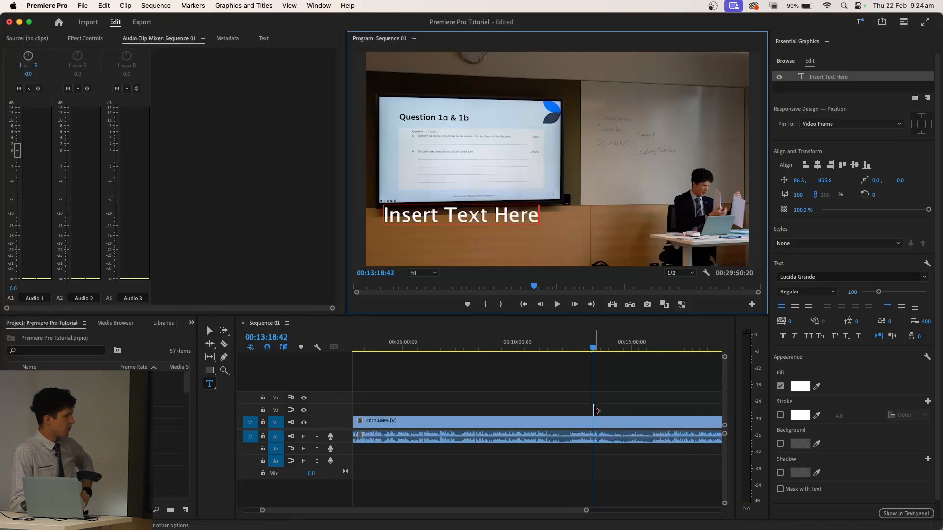
{"action": "scroll", "coordinate": [596, 410], "scroll_direction": "up", "scroll_amount": 5}
{"action": "scroll", "coordinate": [596, 411], "scroll_direction": "up", "scroll_amount": 3}
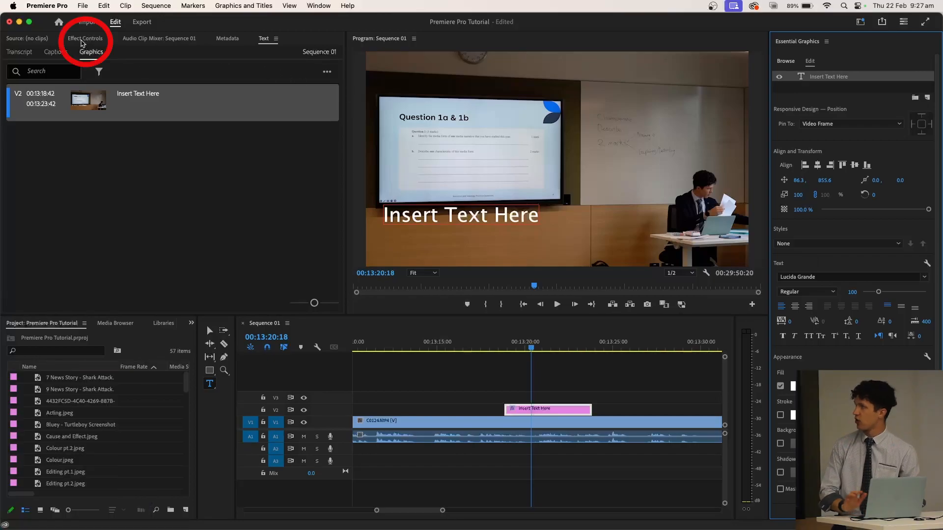
Expand the text layer's source text properties in Effect Controls and set its font size to 110.
{"action": "left_click", "coordinate": [83, 39]}
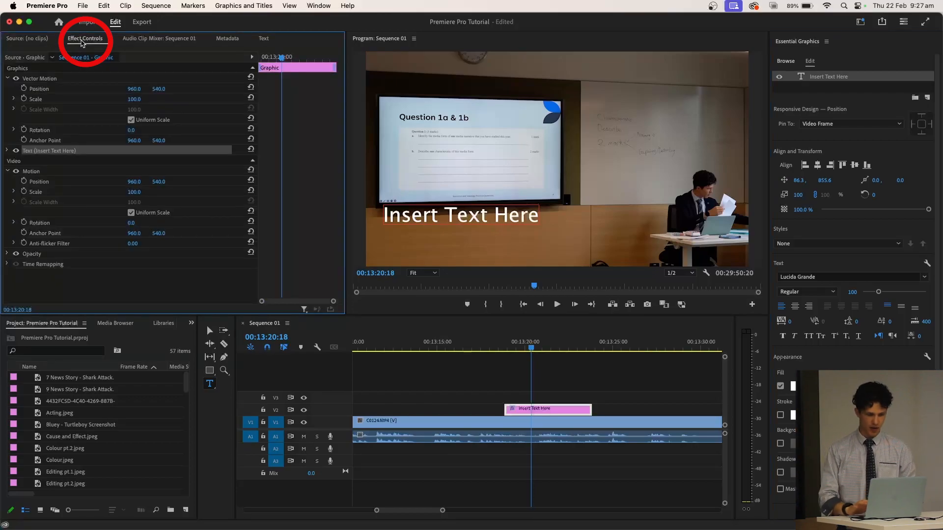
{"action": "left_click", "coordinate": [8, 79]}
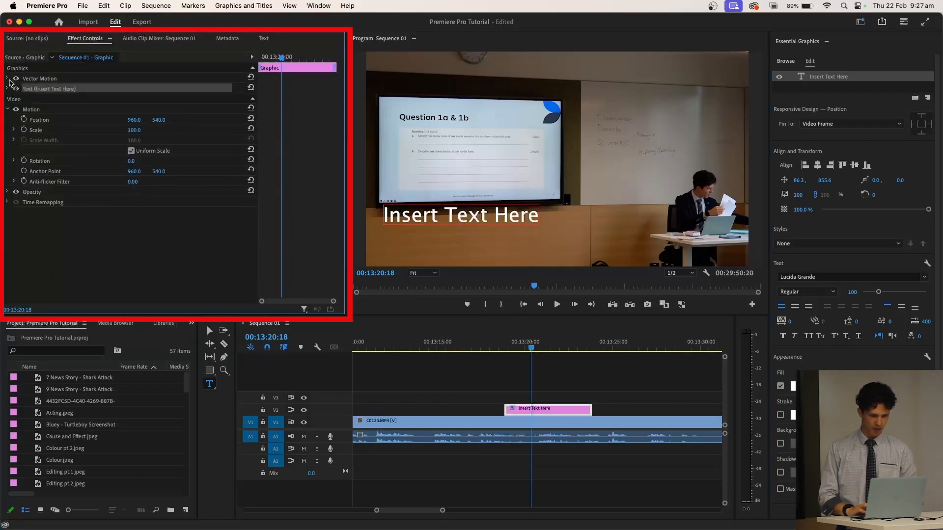
{"action": "left_click", "coordinate": [7, 110]}
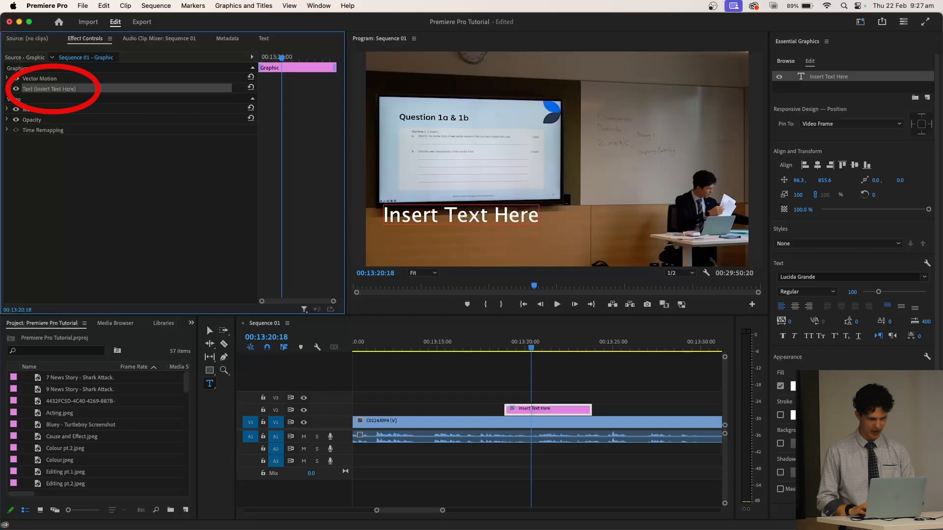
{"action": "left_click", "coordinate": [9, 91]}
{"action": "left_click", "coordinate": [8, 91]}
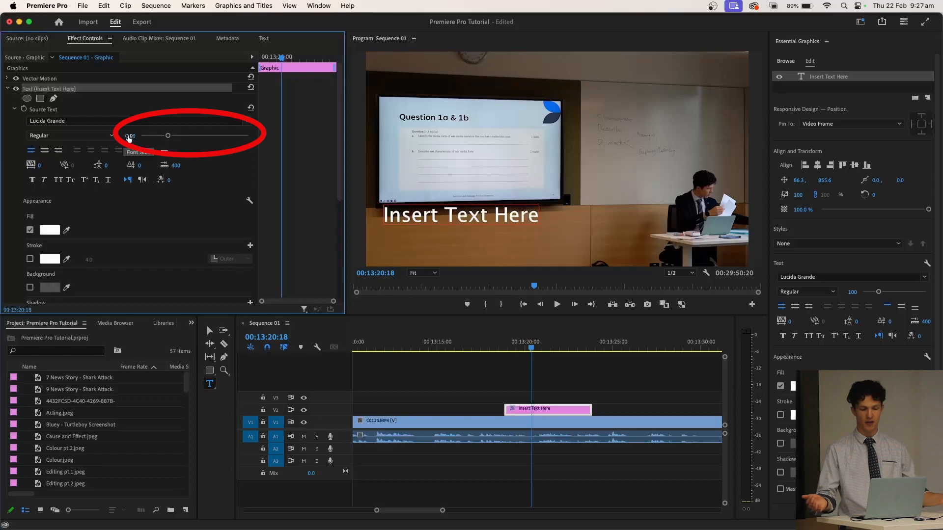
{"action": "mouse_move", "coordinate": [168, 137]}
{"action": "left_mouse_down"}
{"action": "mouse_move", "coordinate": [149, 139]}
{"action": "mouse_move", "coordinate": [194, 133]}
{"action": "mouse_move", "coordinate": [154, 132]}
{"action": "mouse_move", "coordinate": [170, 135]}
{"action": "left_mouse_up"}
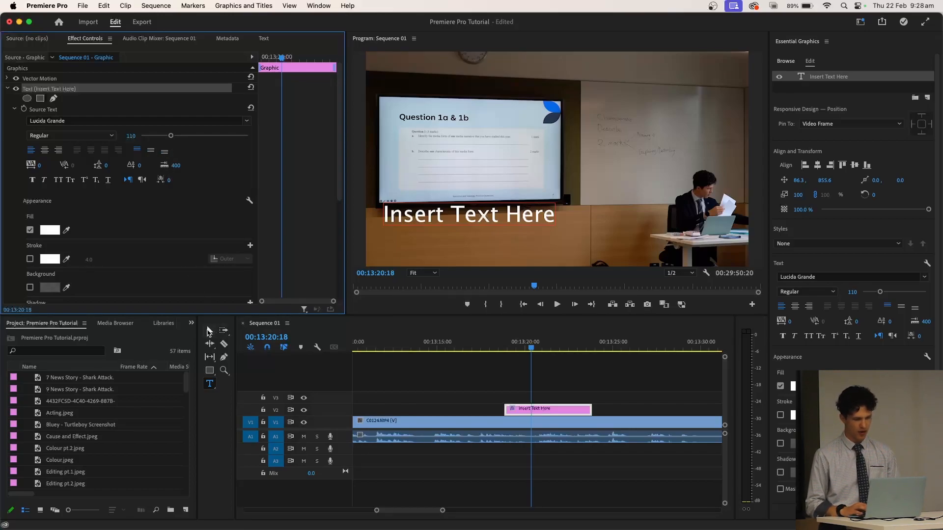
Move the text down to about 76.2, 949.7 in the frame and shrink it to a scale of 64.
{"action": "left_click", "coordinate": [208, 330]}
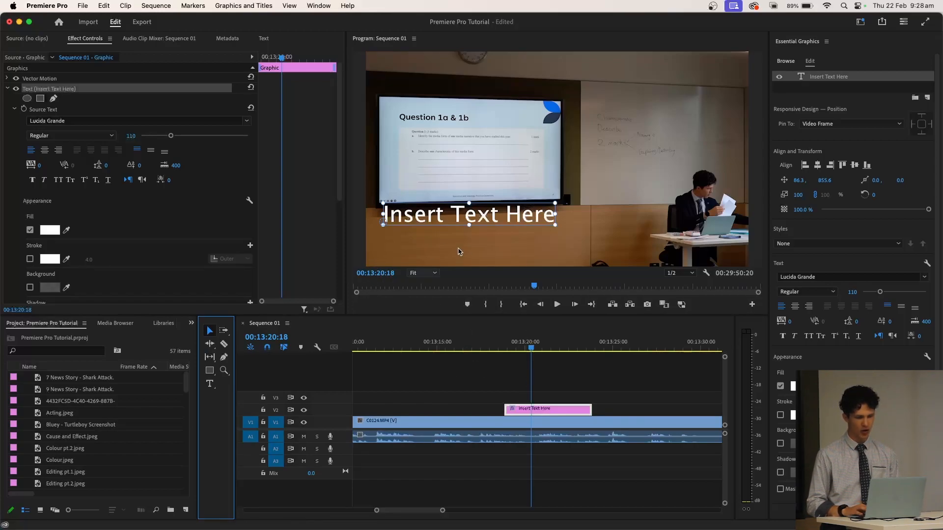
{"action": "mouse_move", "coordinate": [434, 222]}
{"action": "left_mouse_down"}
{"action": "mouse_move", "coordinate": [439, 231]}
{"action": "mouse_move", "coordinate": [489, 233]}
{"action": "mouse_move", "coordinate": [567, 211]}
{"action": "mouse_move", "coordinate": [536, 155]}
{"action": "mouse_move", "coordinate": [479, 195]}
{"action": "mouse_move", "coordinate": [480, 238]}
{"action": "mouse_move", "coordinate": [435, 249]}
{"action": "mouse_move", "coordinate": [432, 239]}
{"action": "left_mouse_up"}
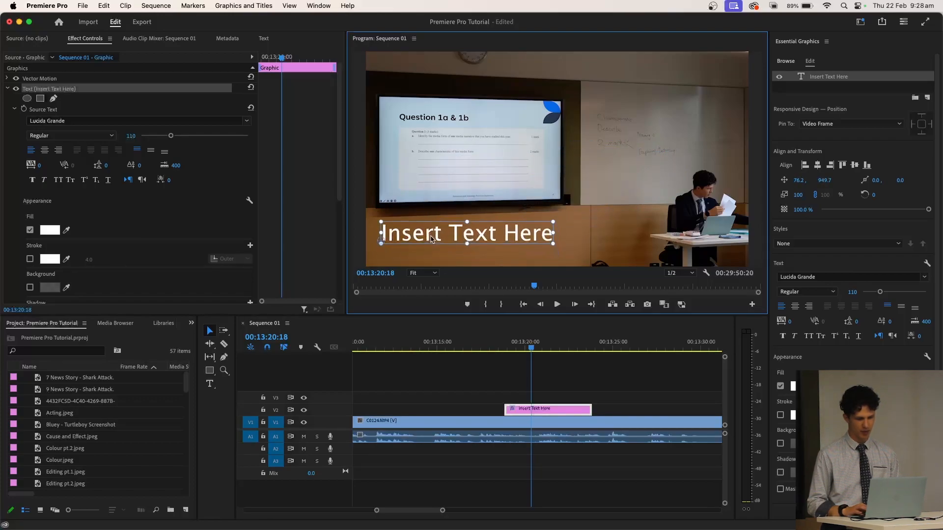
{"action": "mouse_move", "coordinate": [554, 224]}
{"action": "left_mouse_down"}
{"action": "mouse_move", "coordinate": [739, 205]}
{"action": "mouse_move", "coordinate": [567, 221]}
{"action": "left_mouse_up"}
{"action": "left_click_drag", "start_coordinate": [476, 226], "coordinate": [479, 234]}
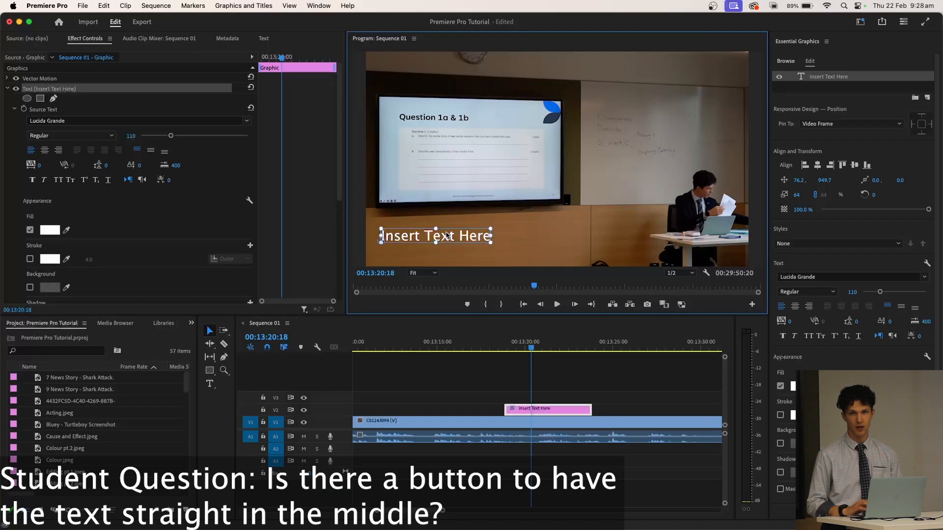
Align the text to the video frame with Center Horizontally and Center Vertically.
{"action": "right_click", "coordinate": [417, 237]}
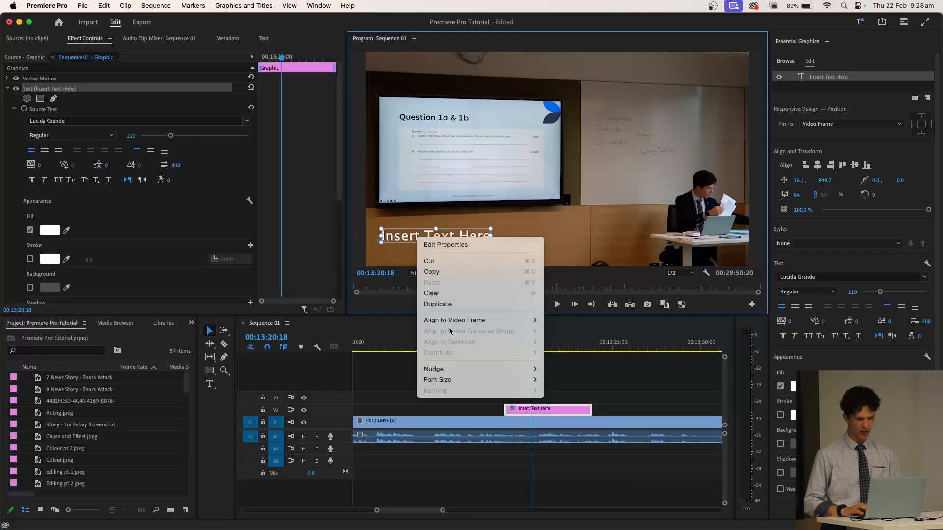
{"action": "mouse_move", "coordinate": [461, 320]}
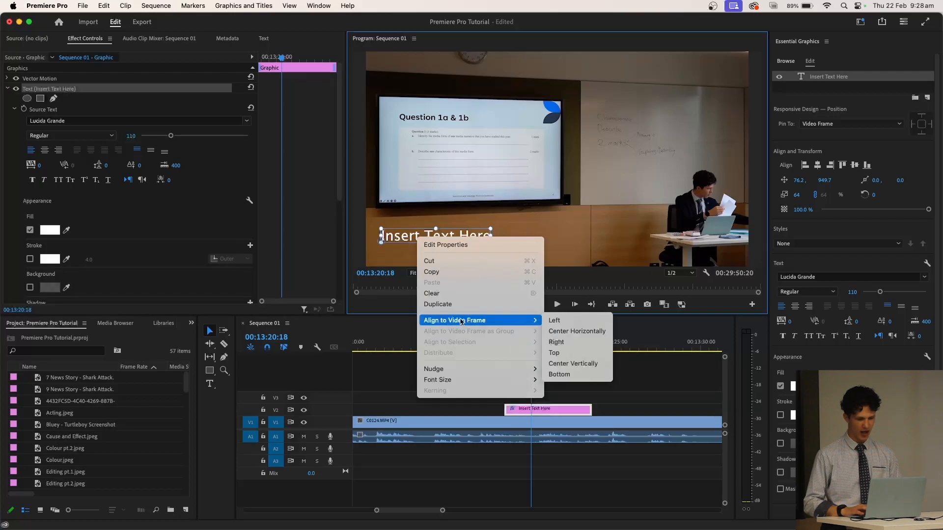
{"action": "left_click", "coordinate": [563, 336]}
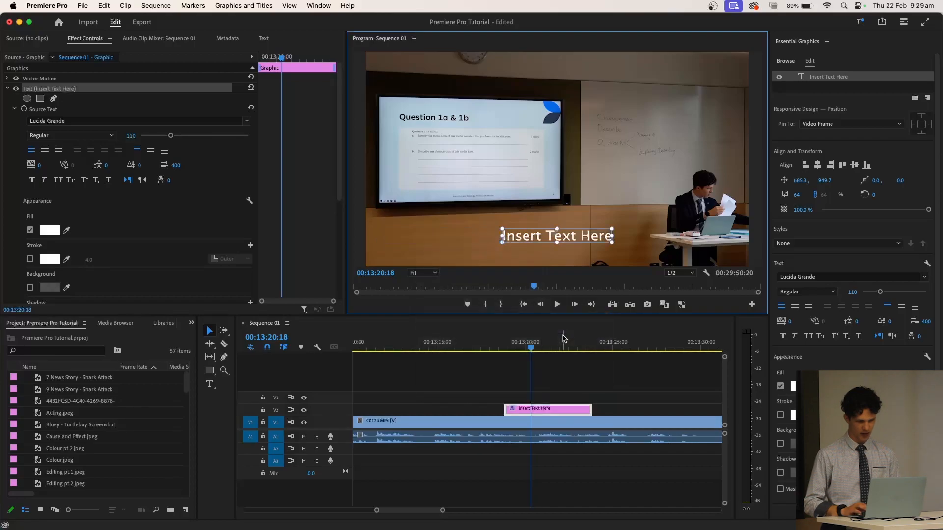
{"action": "right_click", "coordinate": [549, 239]}
{"action": "mouse_move", "coordinate": [589, 325]}
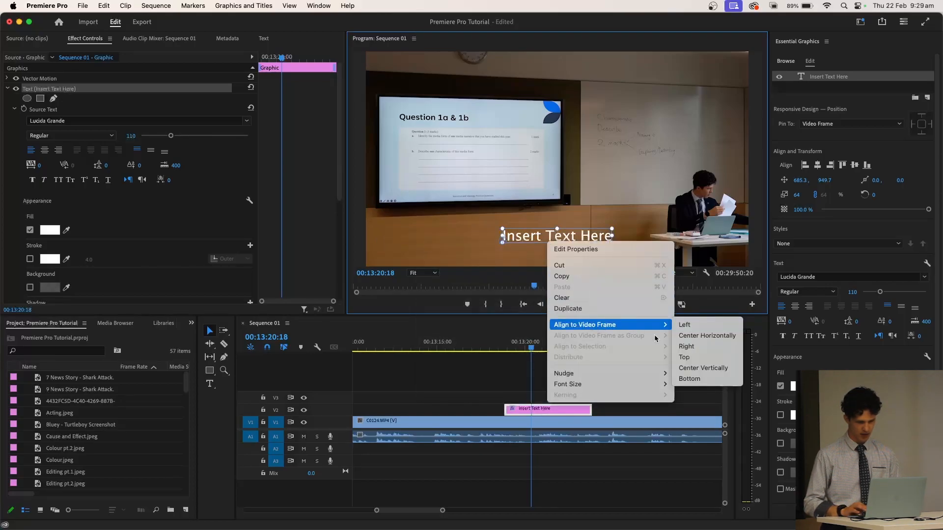
{"action": "left_click", "coordinate": [688, 368]}
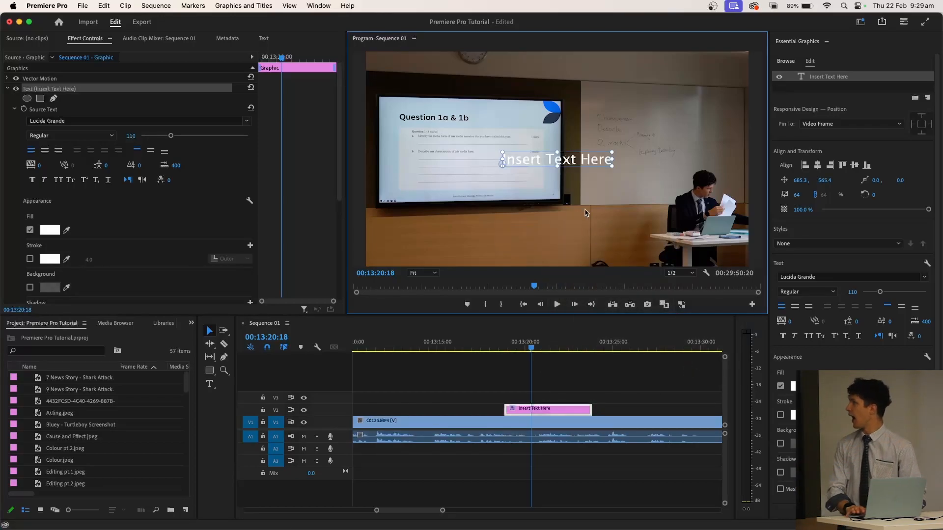
{"action": "right_click", "coordinate": [573, 162]}
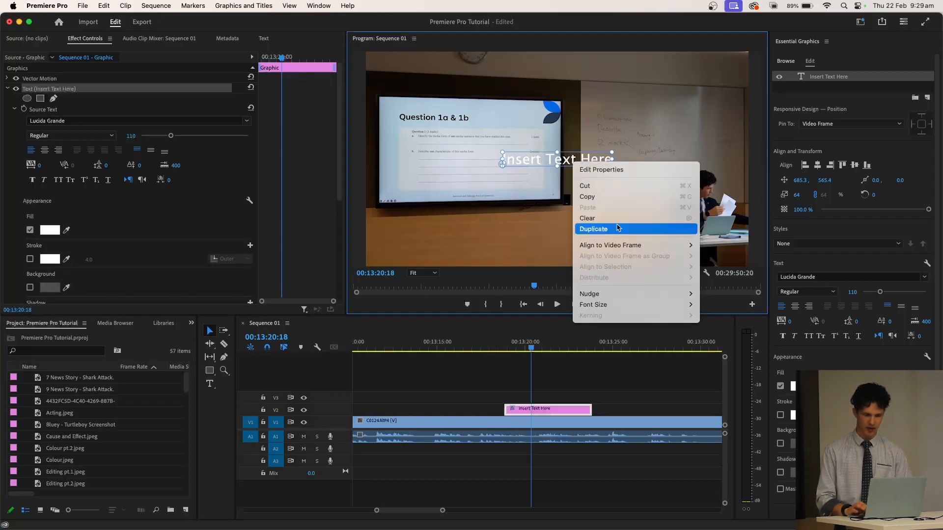
{"action": "mouse_move", "coordinate": [621, 247]}
{"action": "left_click", "coordinate": [550, 291]}
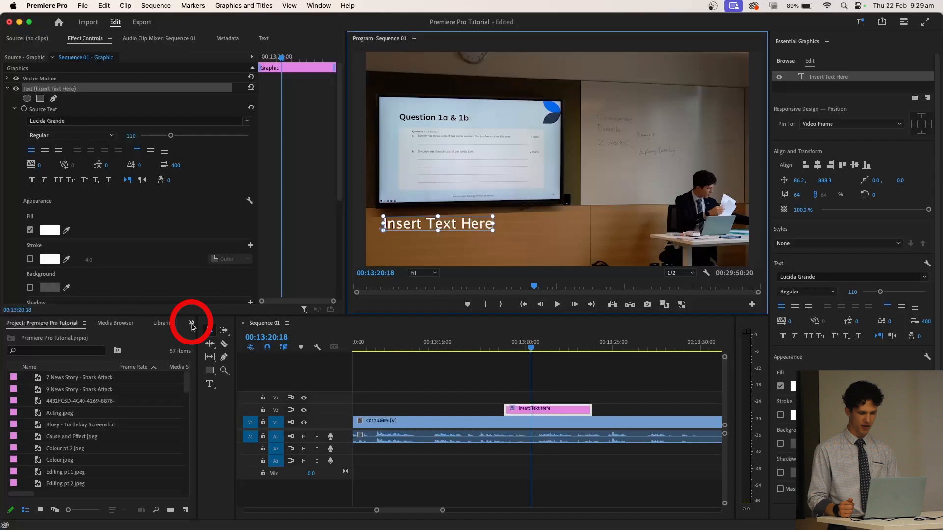
Show the Effects list and play the sequence from just before the text graphic to 00:13:19:37.
{"action": "left_click", "coordinate": [192, 325]}
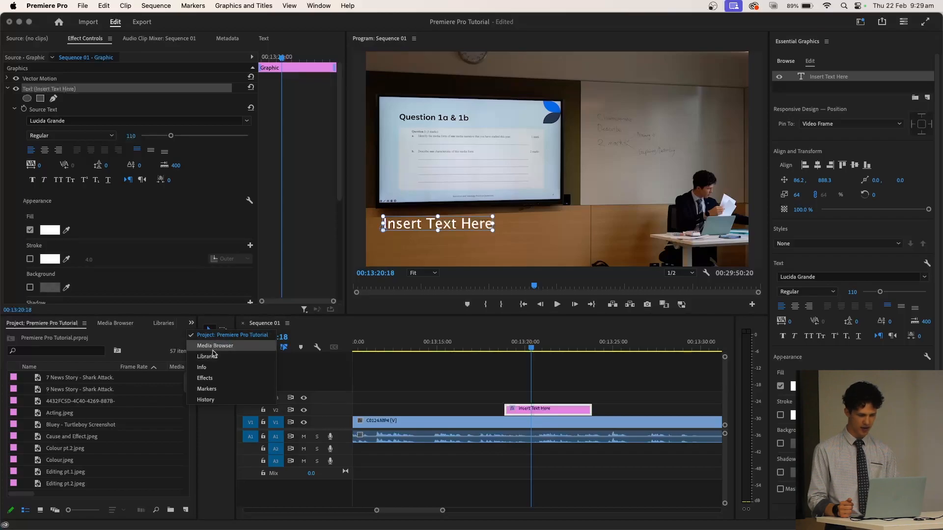
{"action": "left_click", "coordinate": [222, 378]}
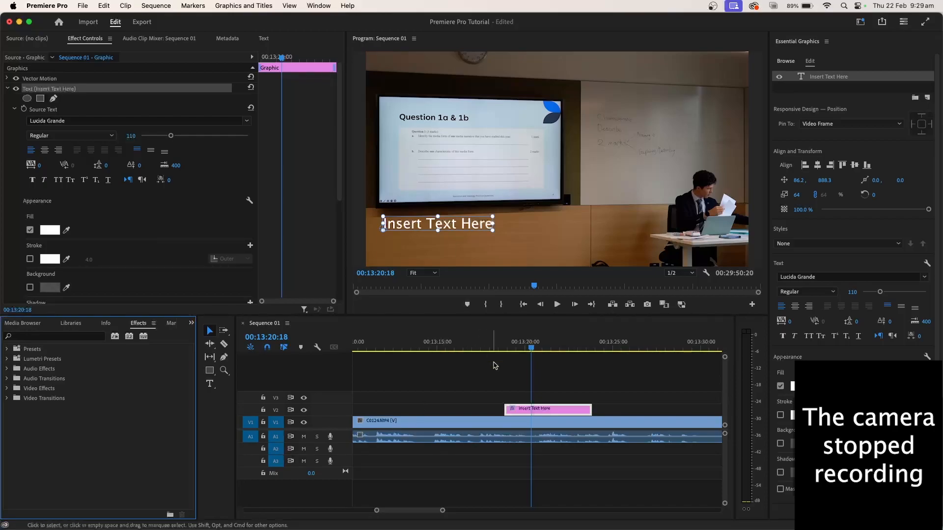
{"action": "left_click_drag", "start_coordinate": [537, 352], "coordinate": [493, 354]}
{"action": "key", "text": "space"}
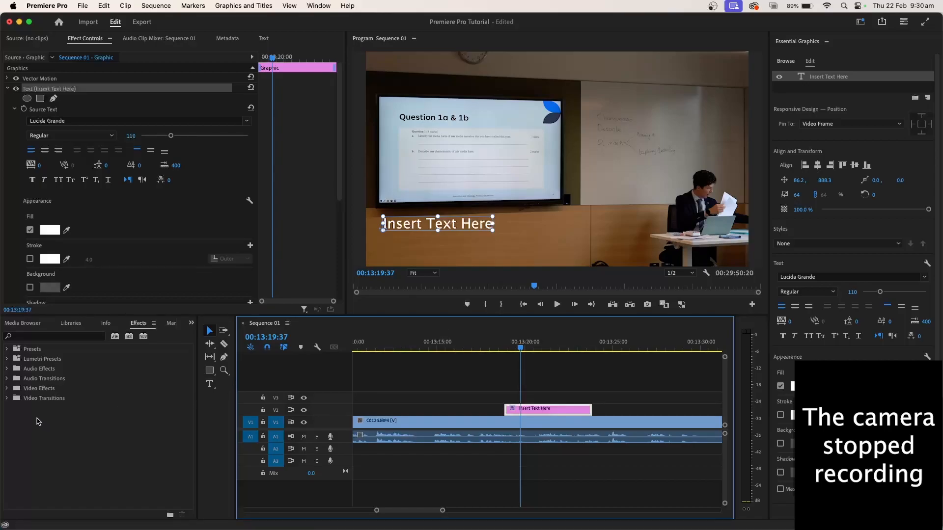
Apply the Cross Dissolve video transition to the start of the "Insert Text Here" graphic on V2.
{"action": "left_click", "coordinate": [7, 399]}
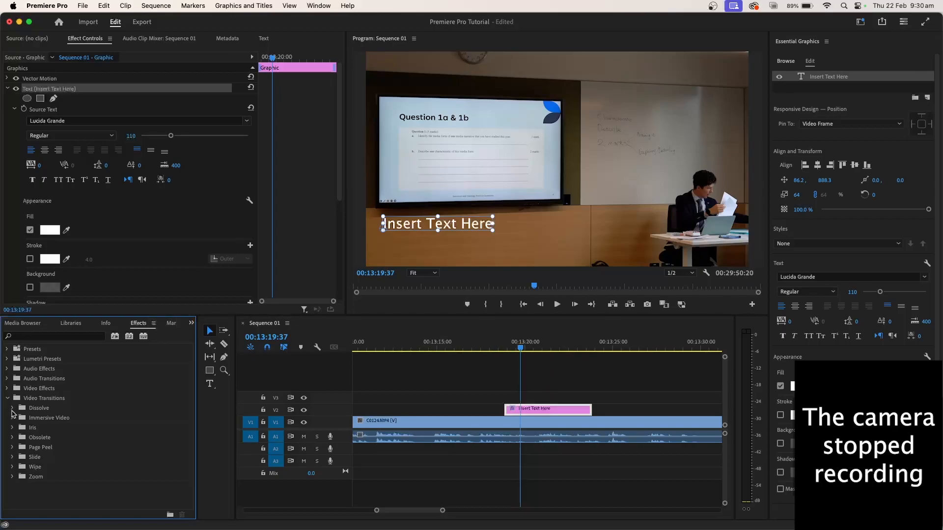
{"action": "left_click", "coordinate": [12, 409]}
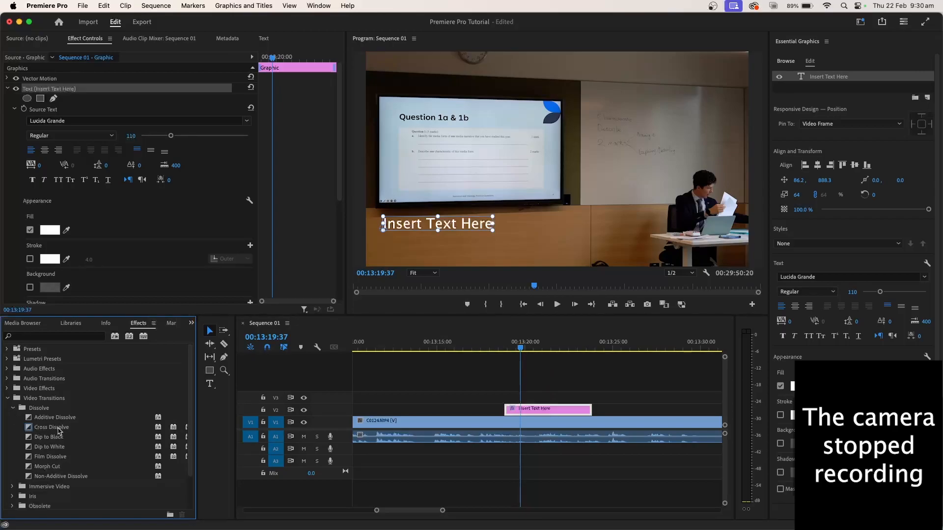
{"action": "left_click", "coordinate": [58, 430]}
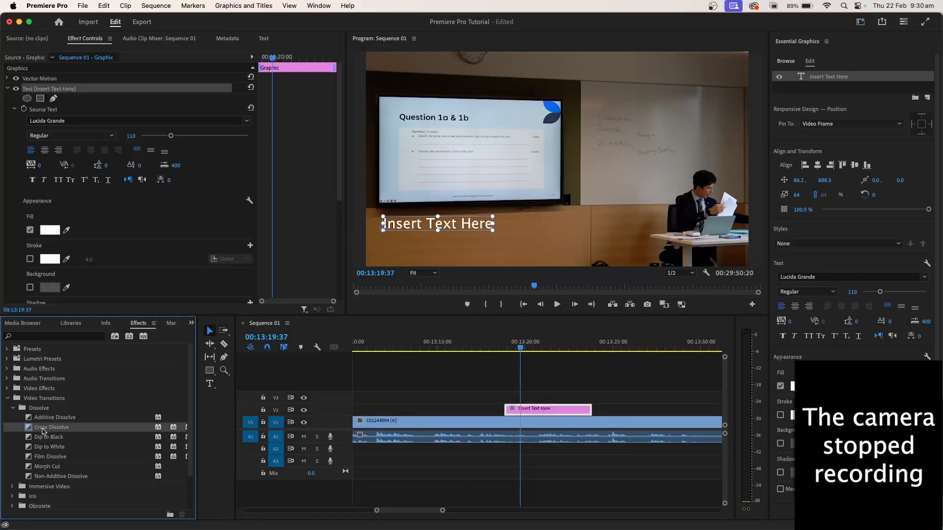
{"action": "left_click_drag", "start_coordinate": [167, 423], "coordinate": [470, 400]}
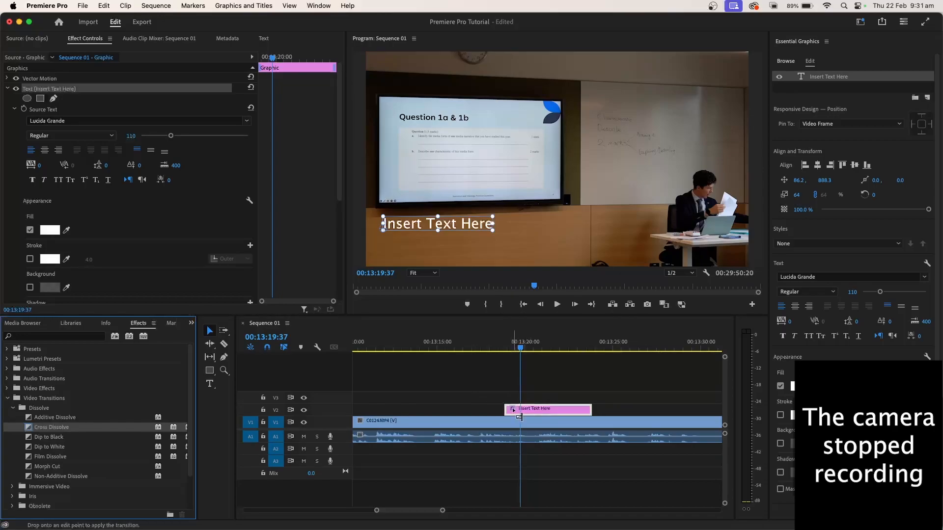
{"action": "left_click_drag", "start_coordinate": [518, 416], "coordinate": [512, 416]}
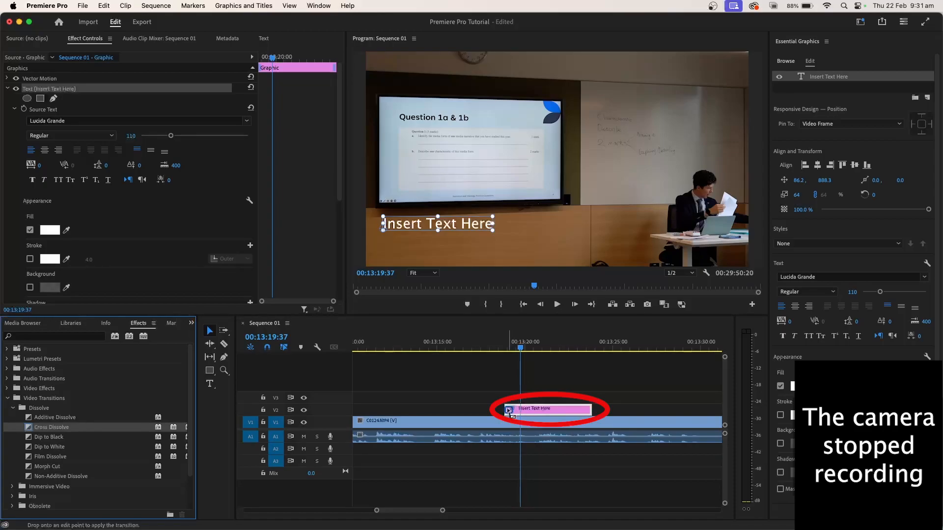
{"action": "left_click_drag", "start_coordinate": [511, 414], "coordinate": [511, 415]}
{"action": "left_click_drag", "start_coordinate": [512, 426], "coordinate": [509, 410]}
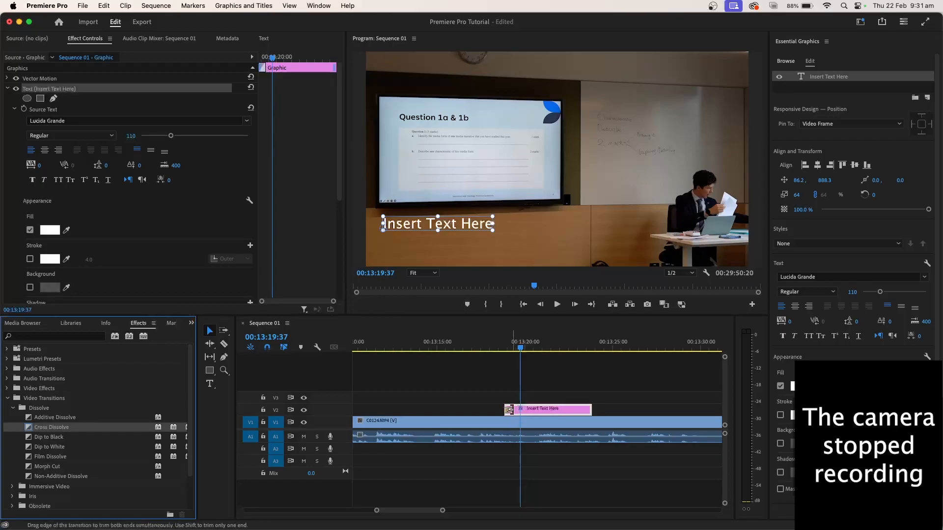
Examine the cross dissolve on the text graphic and play the sequence from about 00:13:18:17 to preview it.
{"action": "scroll", "coordinate": [510, 409], "scroll_direction": "up", "scroll_amount": 10}
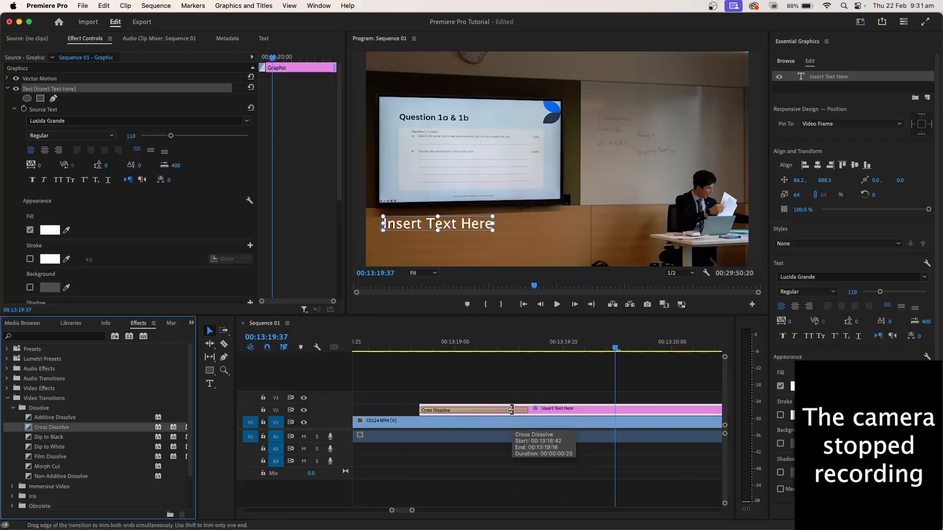
{"action": "scroll", "coordinate": [511, 409], "scroll_direction": "down", "scroll_amount": 5}
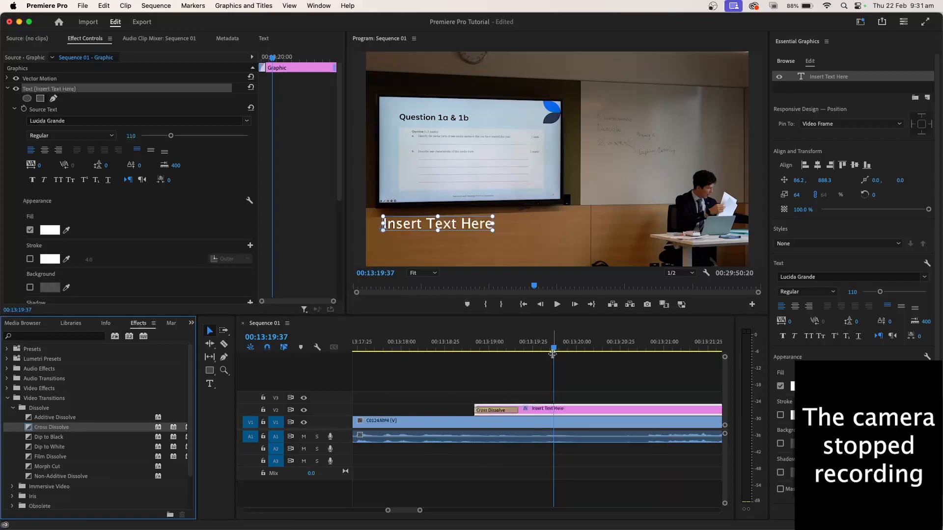
{"action": "left_click", "coordinate": [554, 353]}
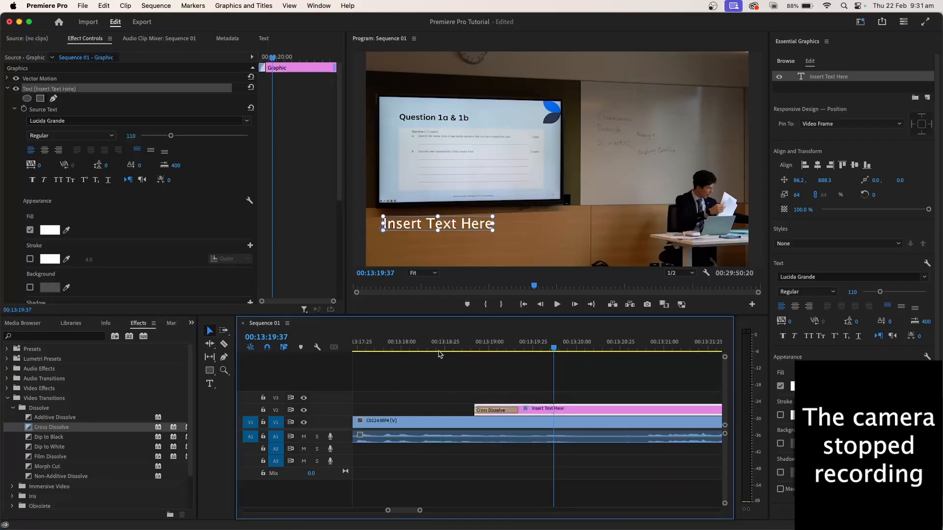
{"action": "left_click", "coordinate": [432, 347]}
{"action": "key", "text": "space"}
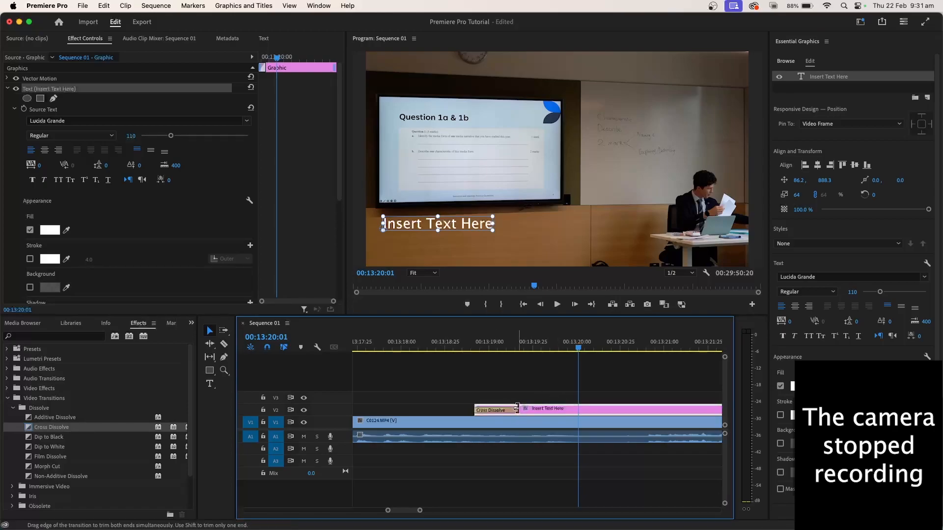
Lengthen the text graphic's cross dissolve so that it ends at about 00:13:20:13.
{"action": "left_click_drag", "start_coordinate": [517, 408], "coordinate": [521, 408]}
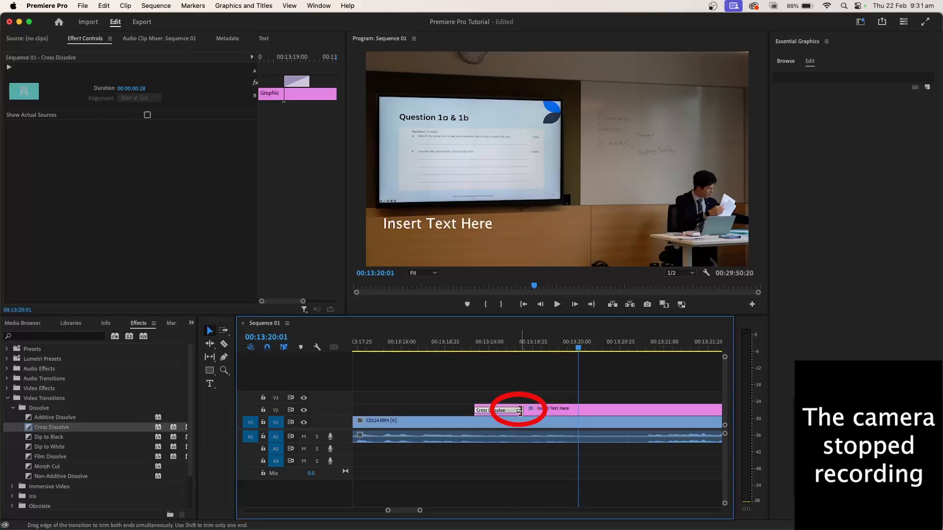
{"action": "left_click_drag", "start_coordinate": [519, 410], "coordinate": [590, 410]}
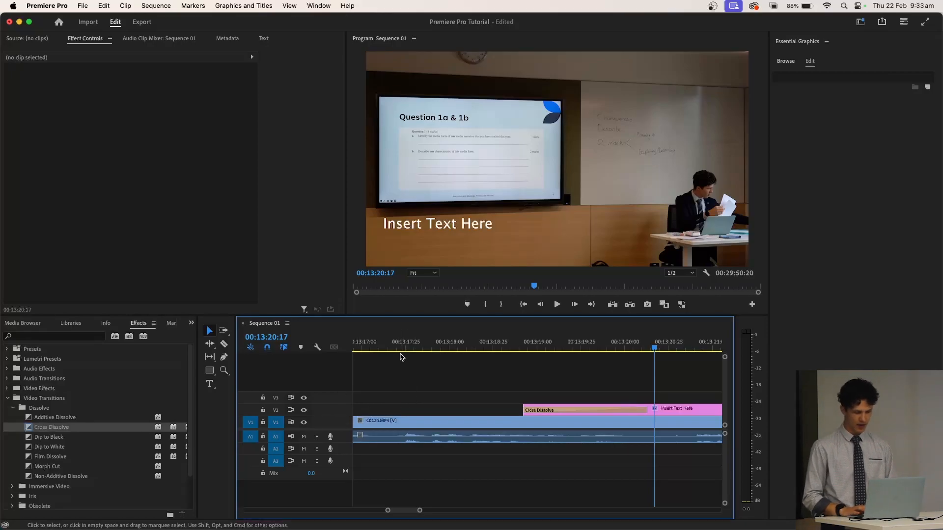
Split C0124.MP4 just before the text graphic at about 00:13:18:15 and shift everything after the cut about one second later.
{"action": "left_click", "coordinate": [399, 351]}
{"action": "key", "text": "c"}
{"action": "left_click", "coordinate": [476, 427]}
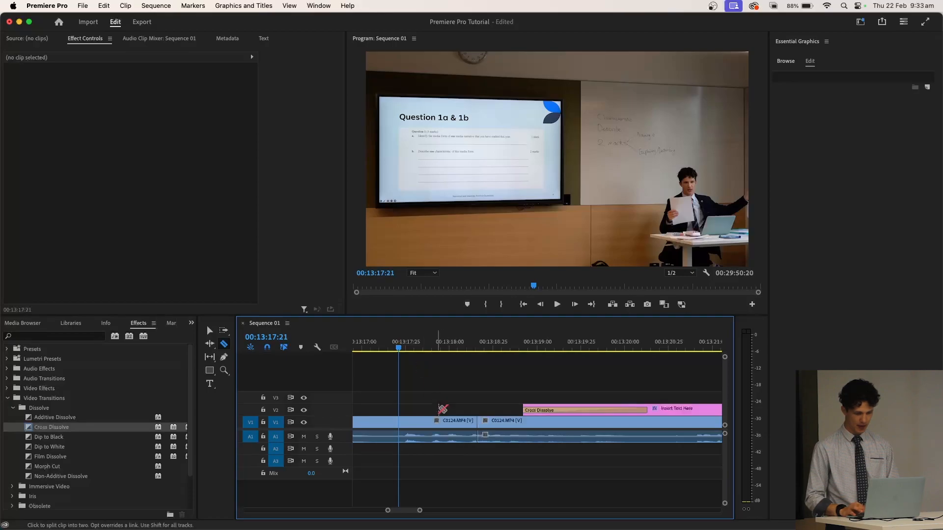
{"action": "key", "text": "v"}
{"action": "left_click_drag", "start_coordinate": [486, 379], "coordinate": [589, 461]}
{"action": "left_click_drag", "start_coordinate": [549, 427], "coordinate": [663, 426]}
Set the speed of the C0124.MP4 clip before the cut to 200%.
{"action": "scroll", "coordinate": [516, 422], "scroll_direction": "left", "scroll_amount": 5}
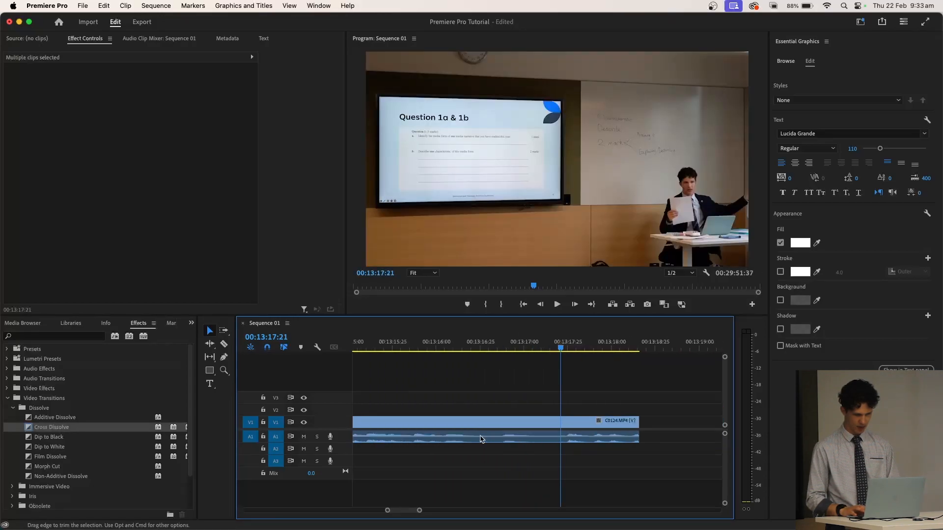
{"action": "left_click", "coordinate": [576, 423]}
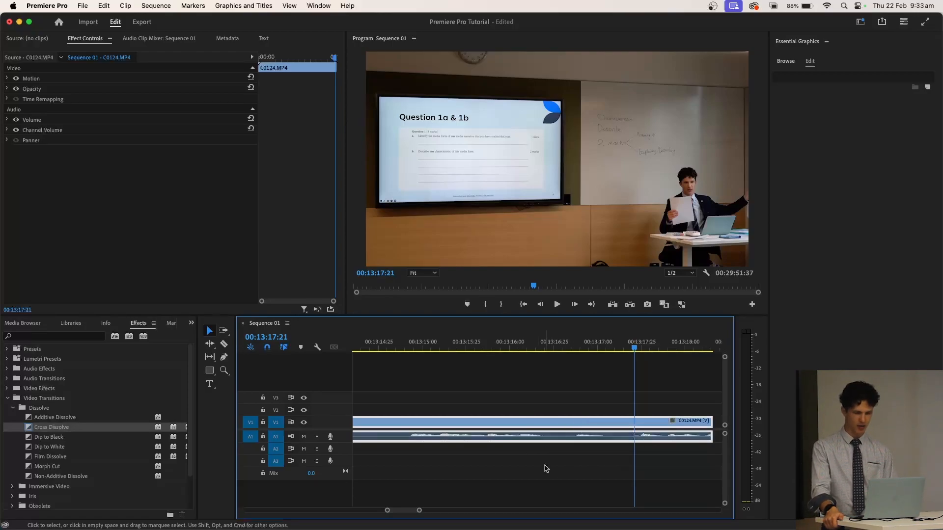
{"action": "right_click", "coordinate": [523, 421]}
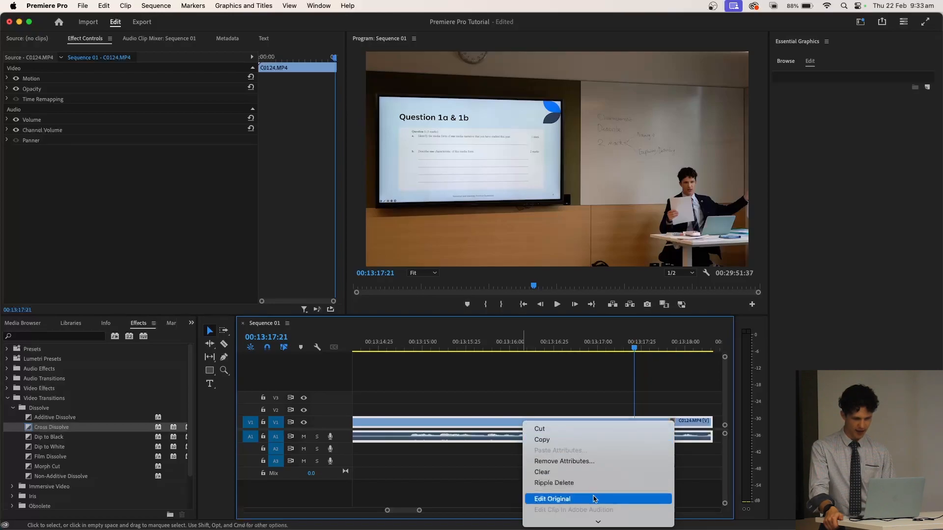
{"action": "scroll", "coordinate": [594, 510], "scroll_direction": "down", "scroll_amount": 10}
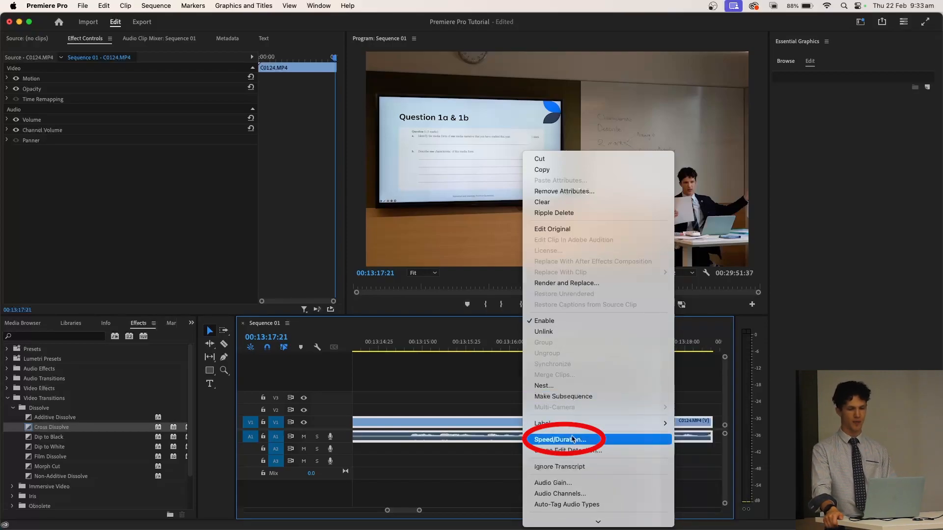
{"action": "left_click", "coordinate": [572, 439]}
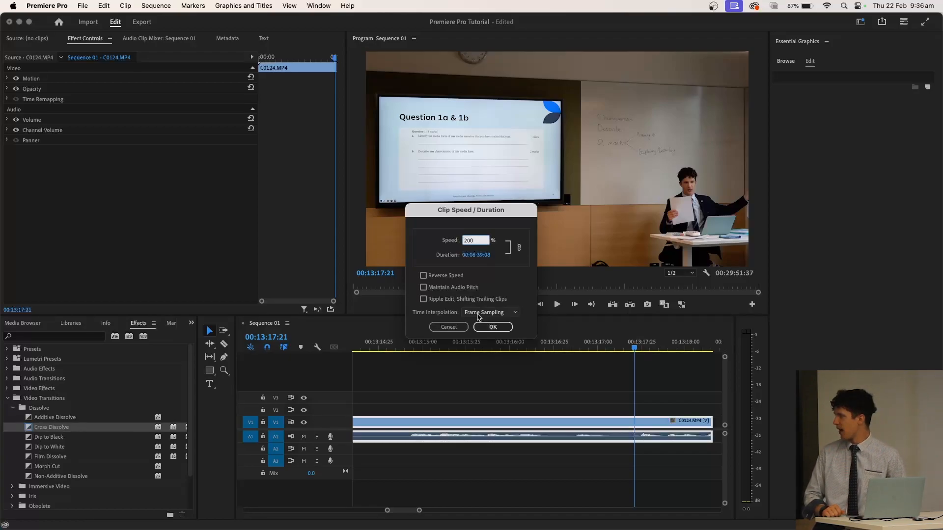
{"action": "left_click", "coordinate": [491, 327]}
Try moving only the second C0124.MP4 clip up against the end of the 200% clip, and undo the move.
{"action": "scroll", "coordinate": [461, 421], "scroll_direction": "down", "scroll_amount": 8}
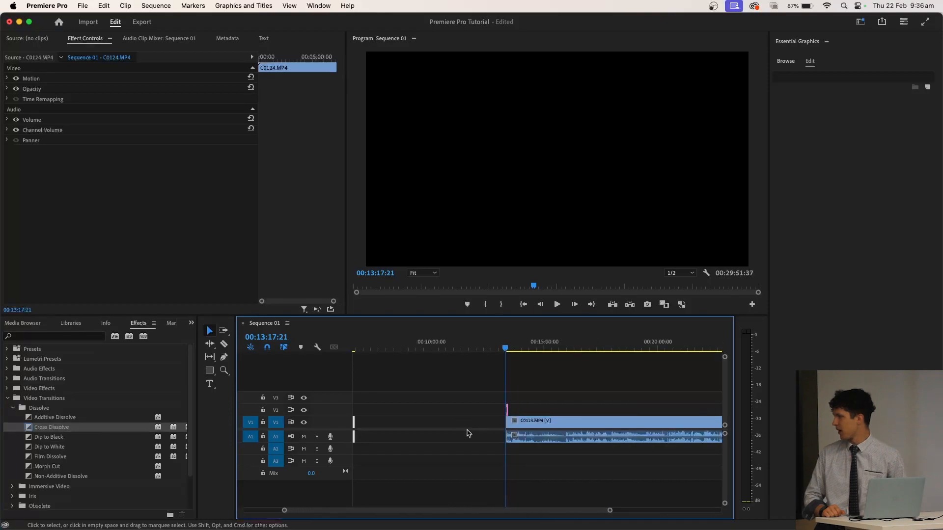
{"action": "scroll", "coordinate": [466, 433], "scroll_direction": "left", "scroll_amount": 3}
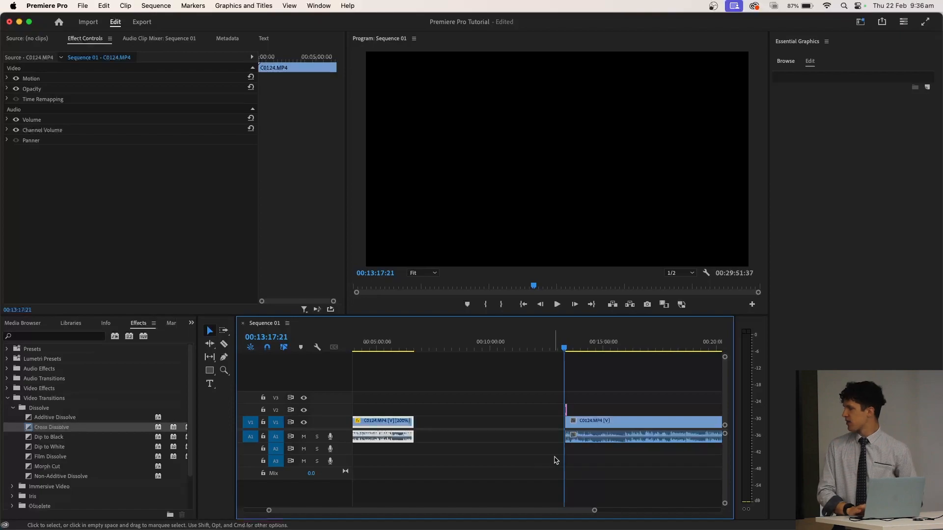
{"action": "left_click", "coordinate": [598, 422]}
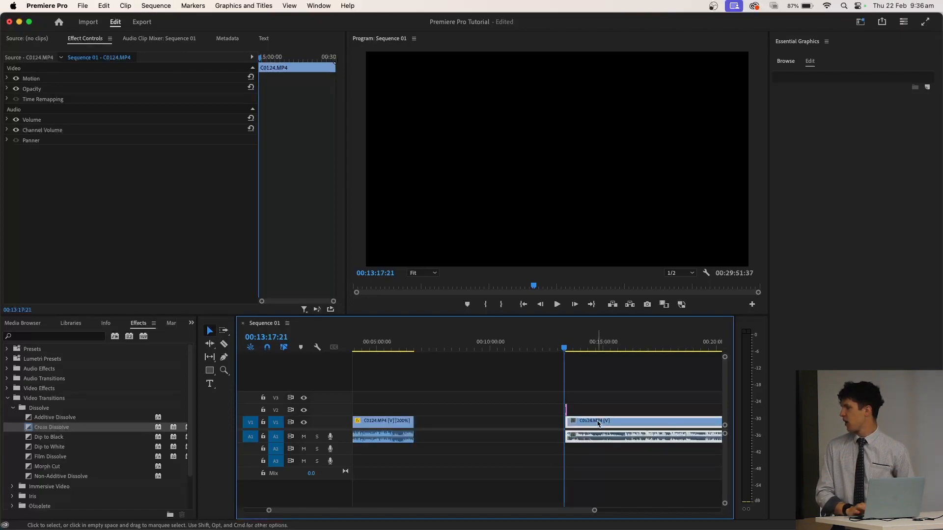
{"action": "left_click_drag", "start_coordinate": [597, 422], "coordinate": [443, 419]}
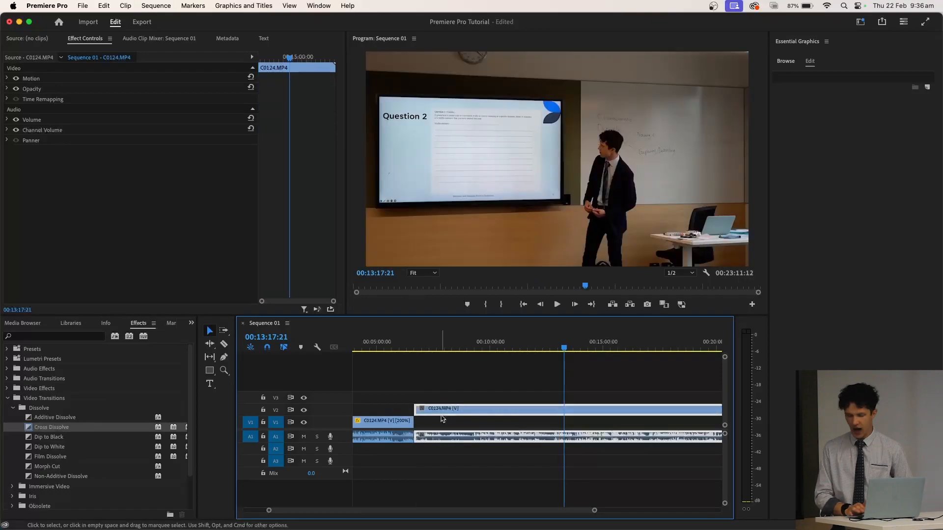
{"action": "key", "text": "super+z"}
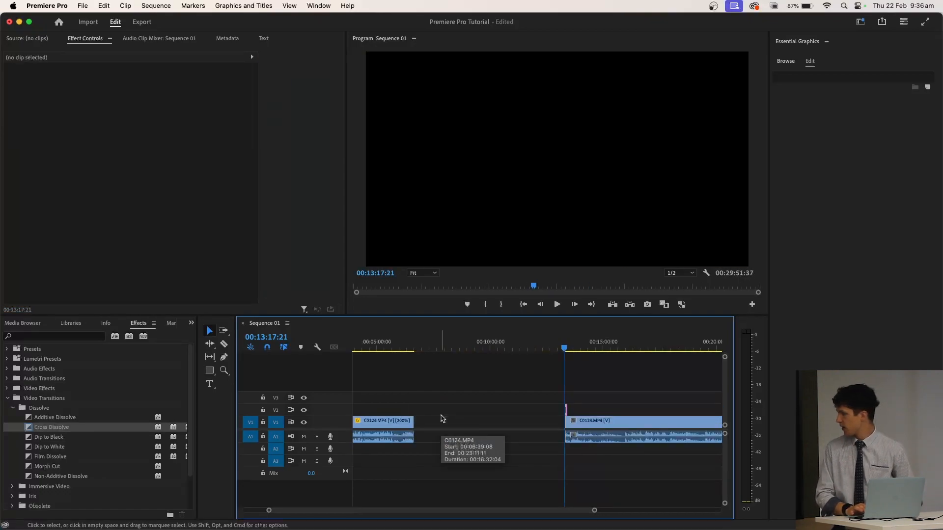
Try deleting the empty space after the 200% clip on V1, and undo the deletion.
{"action": "left_click", "coordinate": [500, 427]}
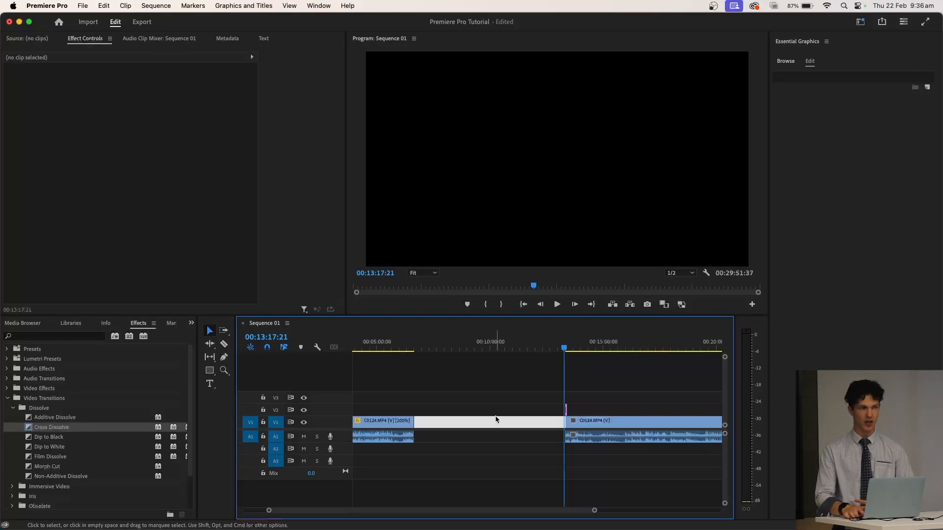
{"action": "key", "text": "Delete"}
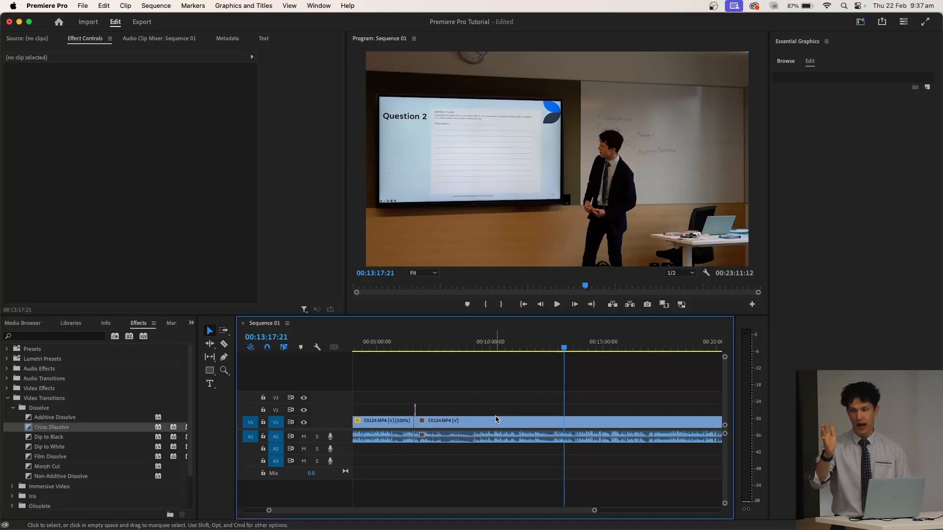
{"action": "key", "text": "super+z"}
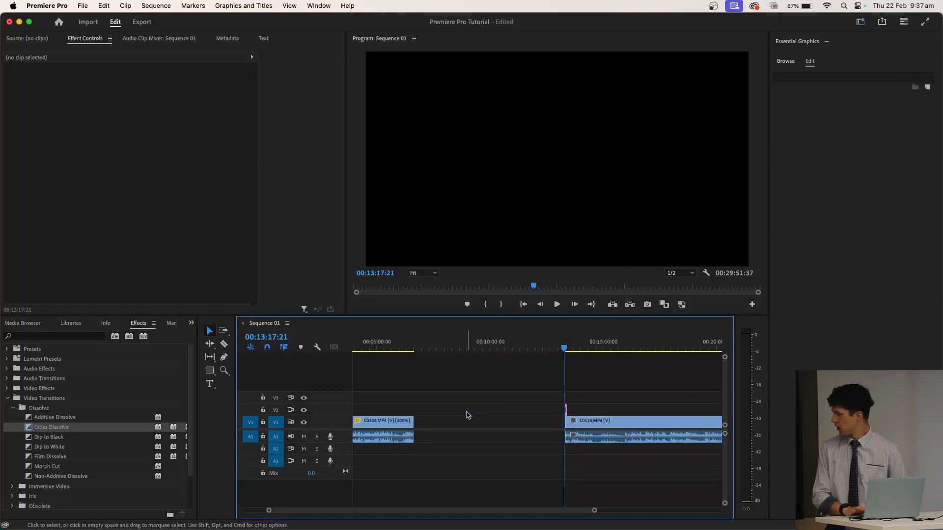
Close the gap on V1 between the 200% clip and the following clip, bringing the text graphic along.
{"action": "left_click", "coordinate": [467, 424]}
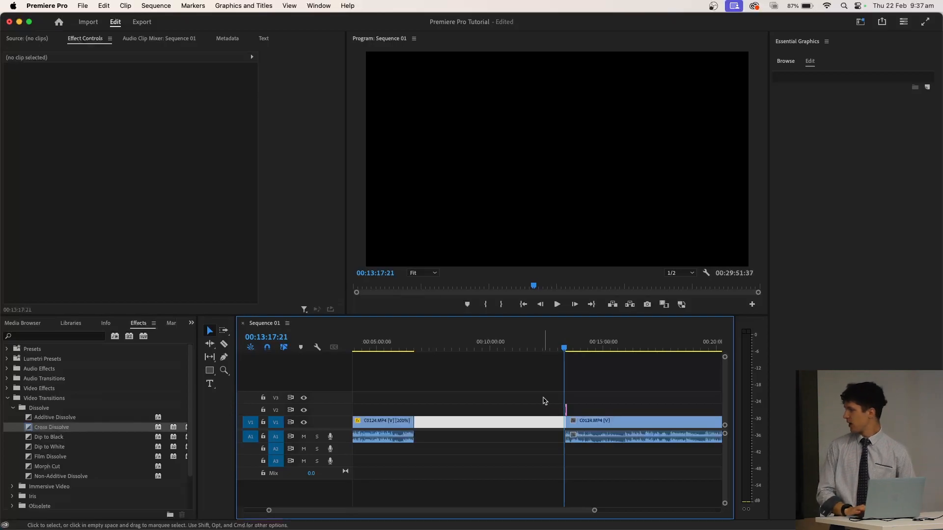
{"action": "left_click_drag", "start_coordinate": [548, 395], "coordinate": [599, 414]}
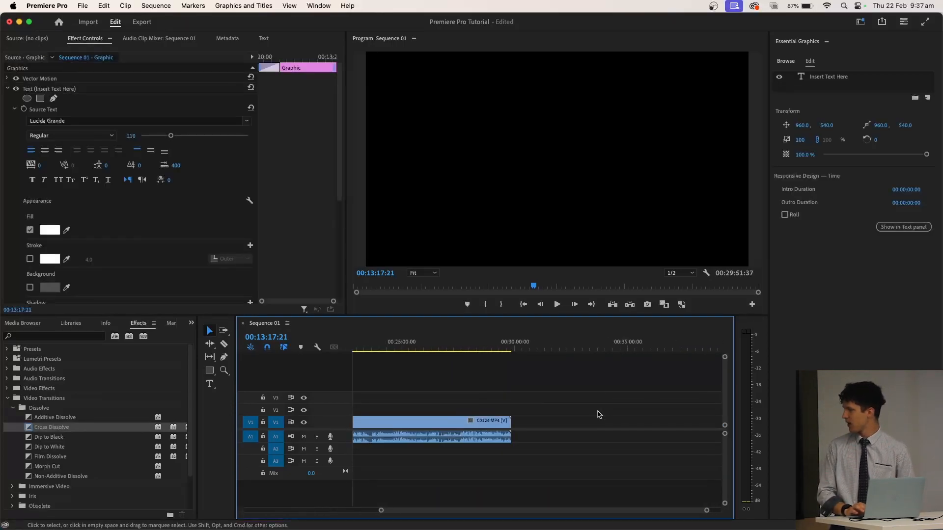
{"action": "scroll", "coordinate": [598, 414], "scroll_direction": "left", "scroll_amount": 2}
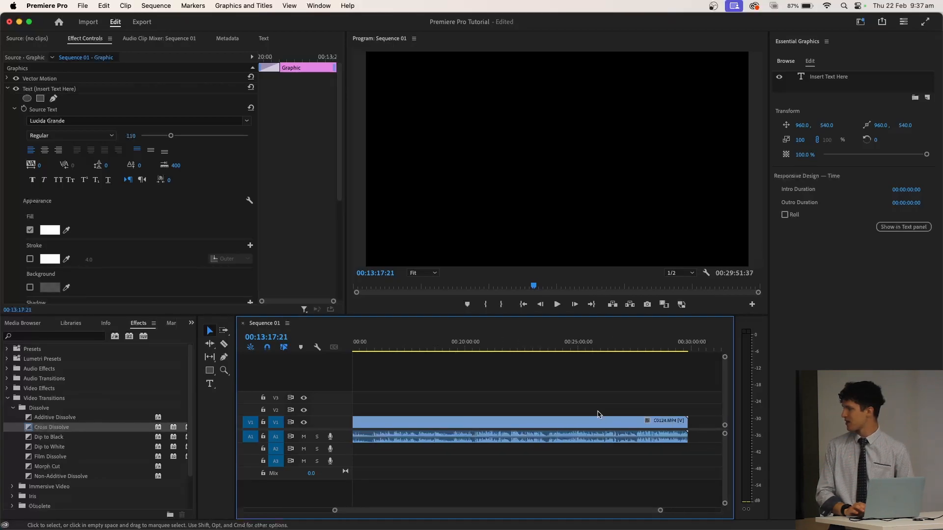
{"action": "scroll", "coordinate": [598, 414], "scroll_direction": "left", "scroll_amount": 3}
{"action": "left_click", "coordinate": [595, 426]}
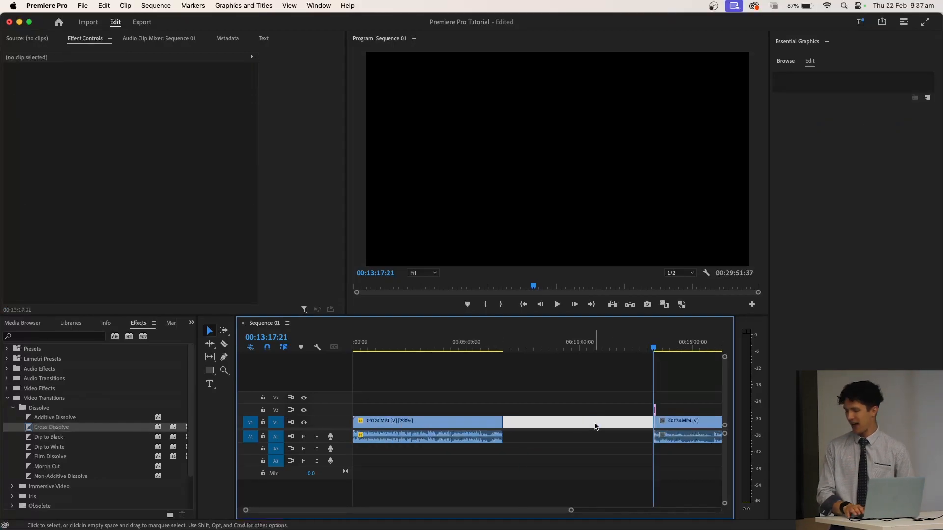
{"action": "key", "text": "Delete"}
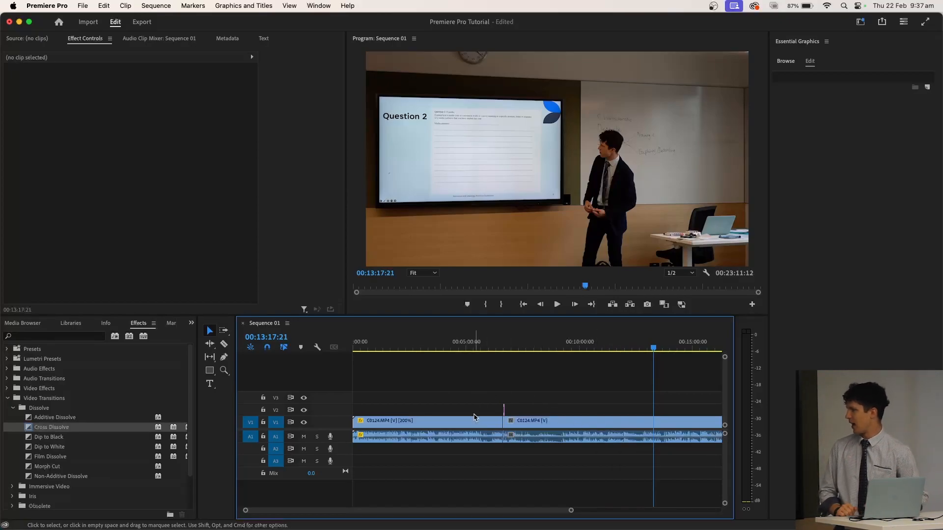
Split the last C0124.MP4 clip at about 00:21:10 and move its end segment to start at about 00:27:39.
{"action": "key", "text": "c"}
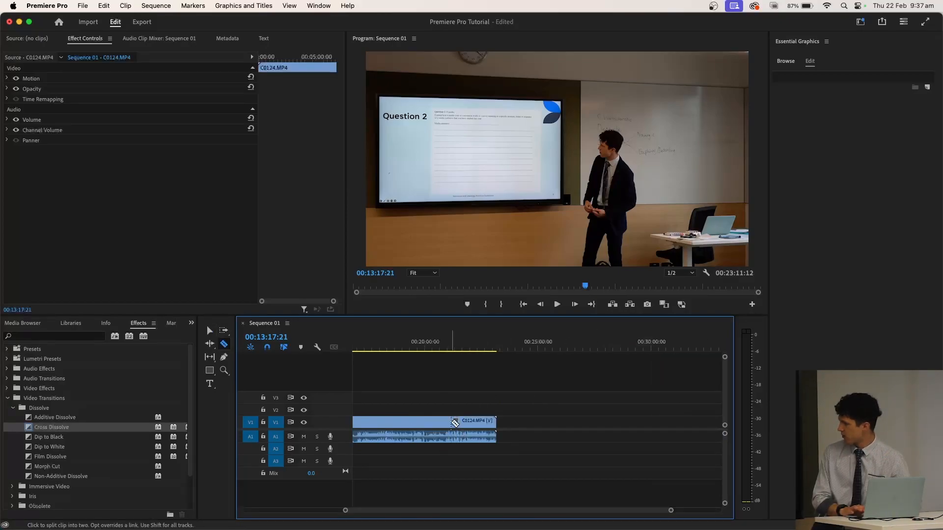
{"action": "left_click", "coordinate": [451, 423]}
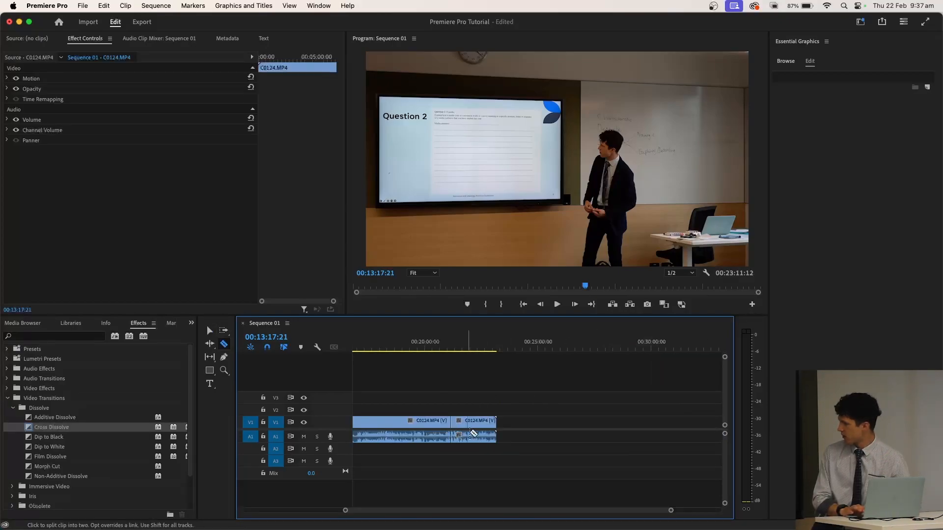
{"action": "key", "text": "v"}
{"action": "left_click_drag", "start_coordinate": [481, 423], "coordinate": [630, 443]}
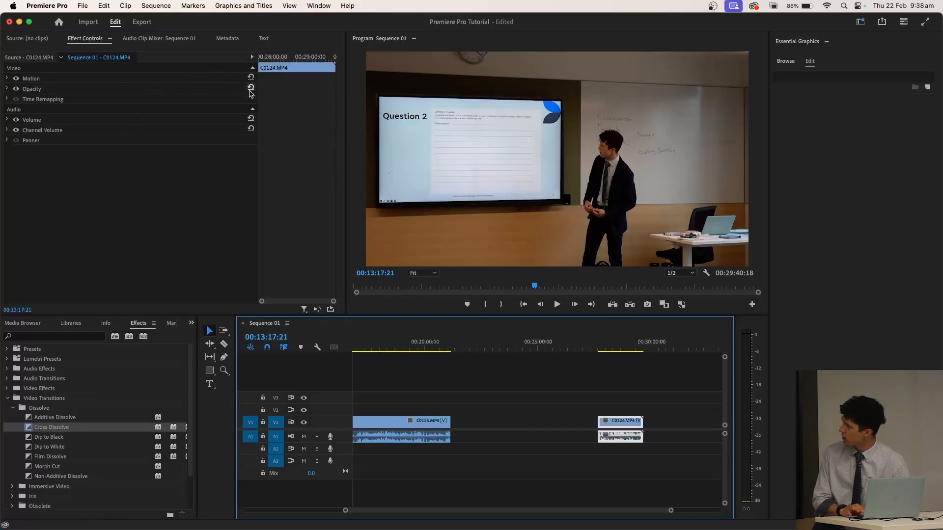
Widen the effect settings area and turn on Scale keyframing for the separated segment at its start, 00:27:39:20, with Scale 100.
{"action": "left_click_drag", "start_coordinate": [259, 99], "coordinate": [173, 86]}
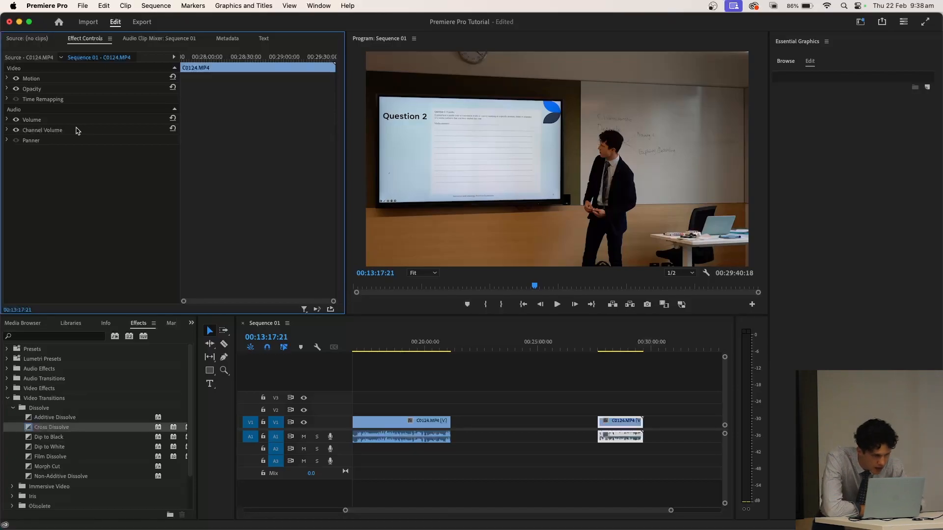
{"action": "left_click", "coordinate": [7, 79]}
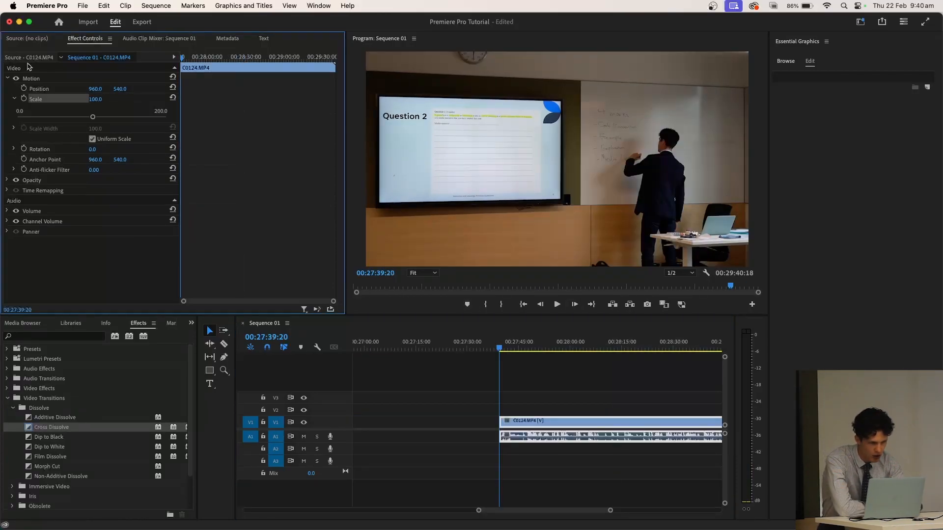
{"action": "left_click", "coordinate": [24, 100]}
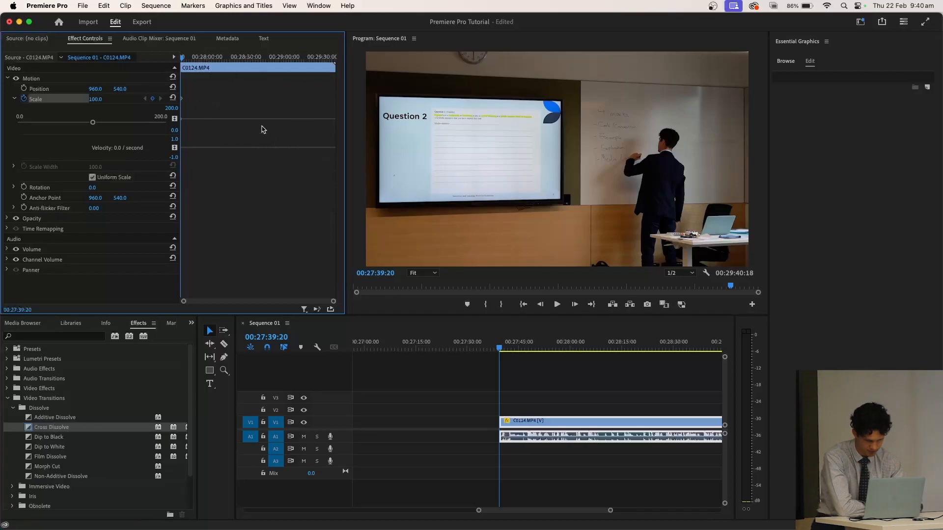
Add a second Scale keyframe of 158 at 00:28:07:36 so the segment gradually zooms in.
{"action": "left_click", "coordinate": [158, 99]}
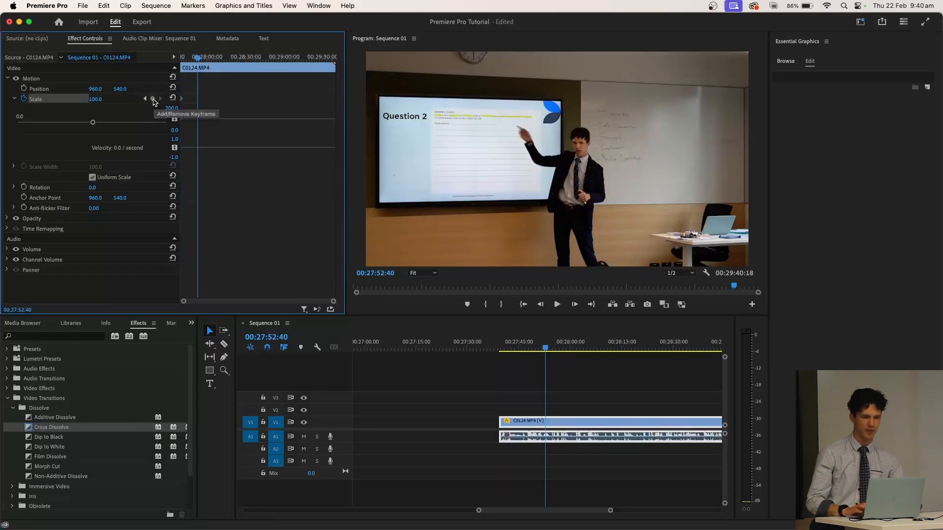
{"action": "left_click_drag", "start_coordinate": [198, 59], "coordinate": [219, 61]}
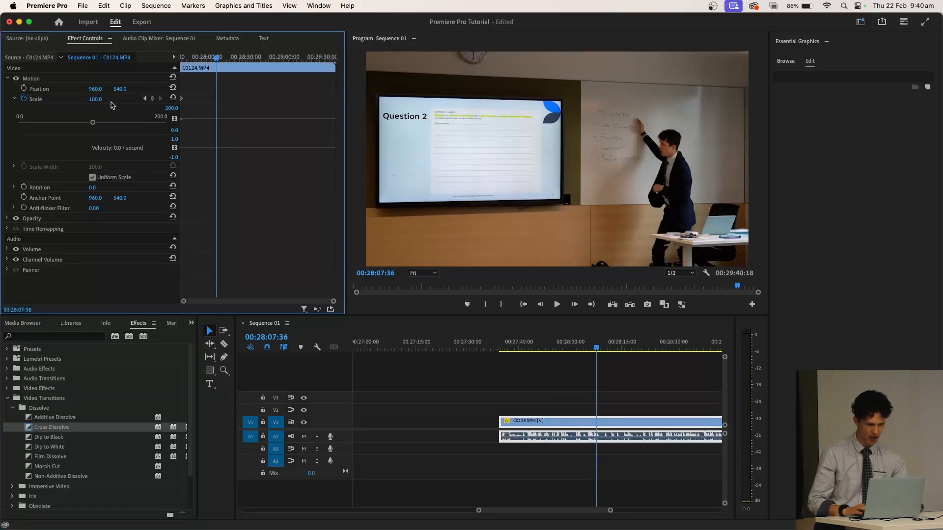
{"action": "left_click_drag", "start_coordinate": [96, 105], "coordinate": [124, 104]}
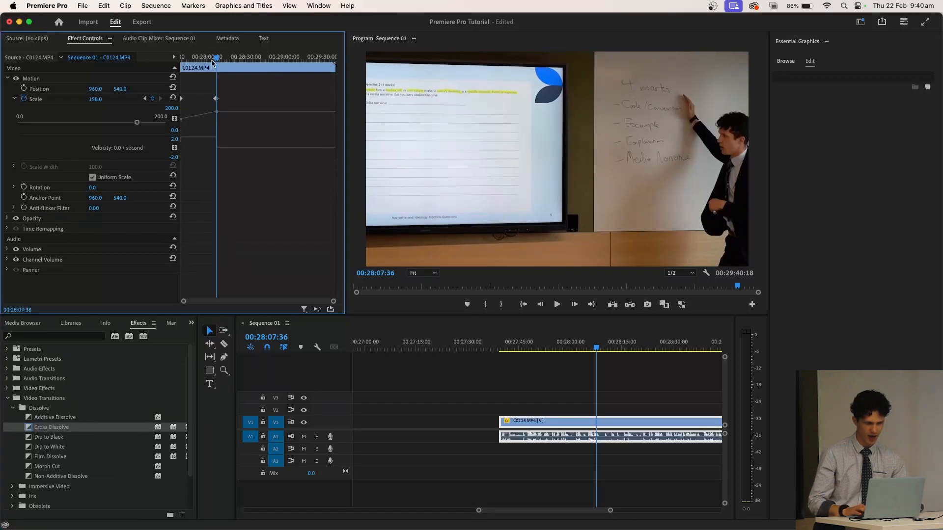
{"action": "left_click", "coordinate": [216, 58]}
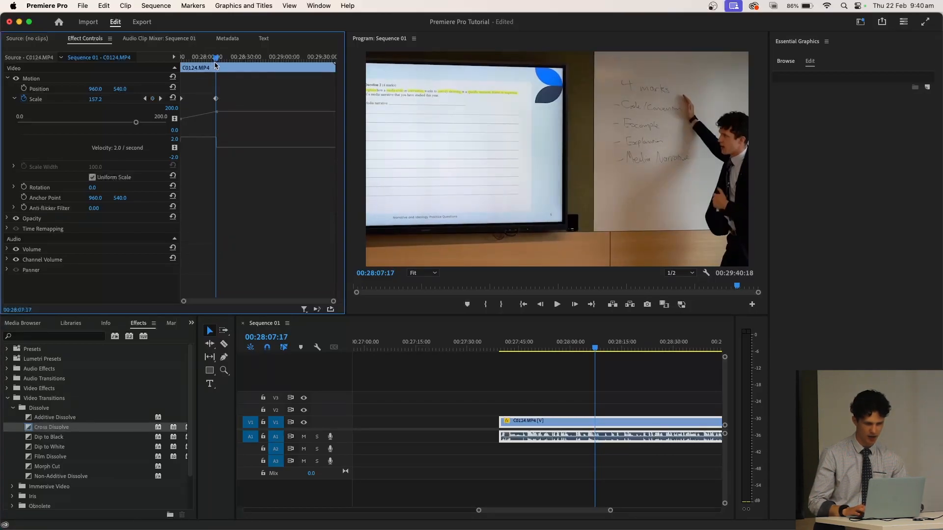